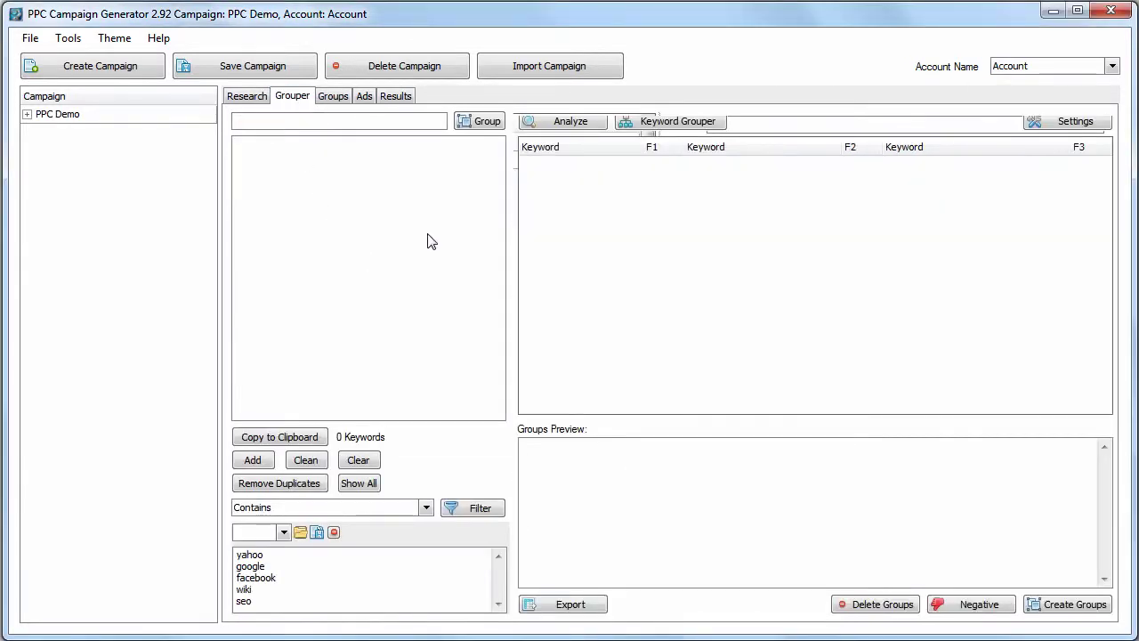
Open the campaign's ad groups and review the keywords of the Analysis and Advertising groups
{"action": "left_click", "coordinate": [335, 98]}
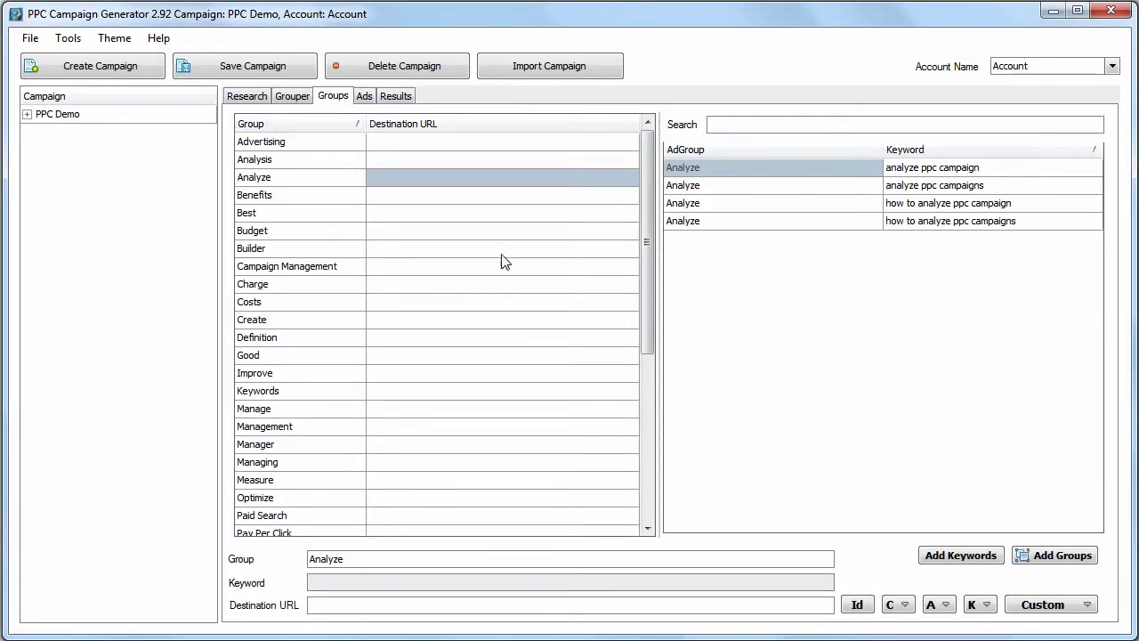
{"action": "left_click", "coordinate": [361, 150]}
{"action": "left_click", "coordinate": [340, 166], "text": "shift"}
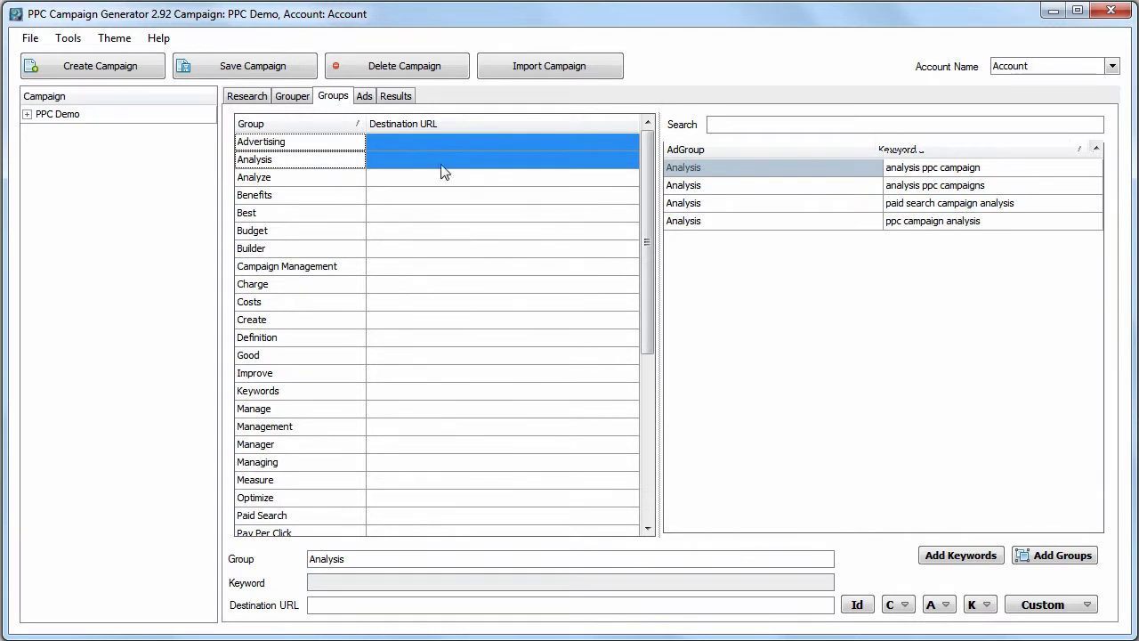
{"action": "left_click", "coordinate": [363, 146]}
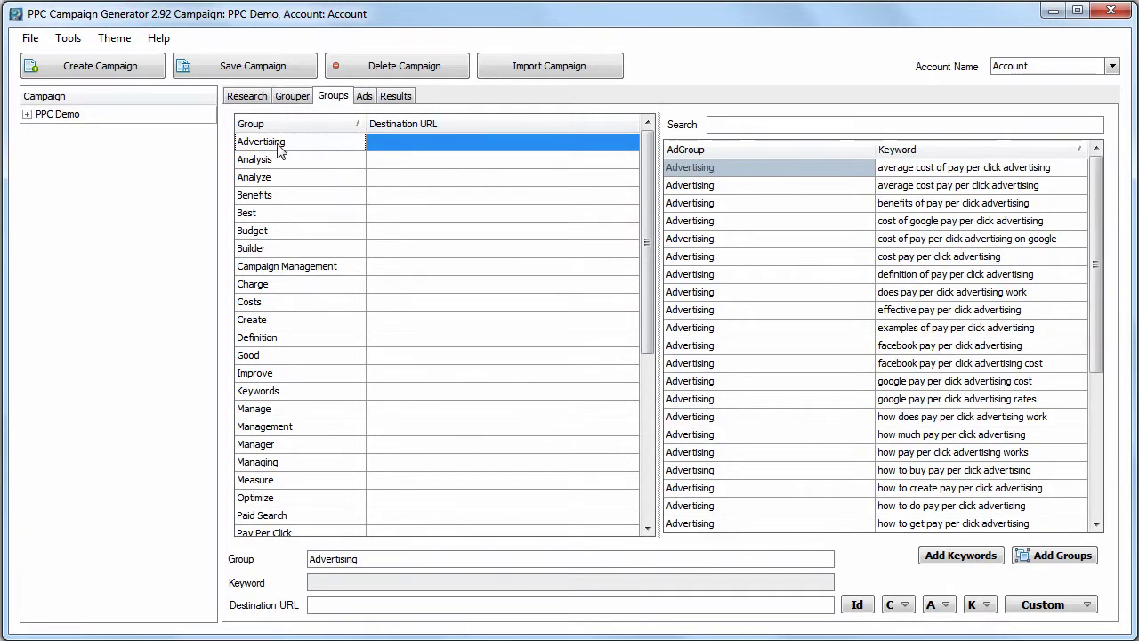
{"action": "left_click_drag", "start_coordinate": [1099, 258], "coordinate": [1075, 238]}
Add an ad group named Group 1 to the PPC Demo campaign and select it in the group list
{"action": "left_click", "coordinate": [1061, 556]}
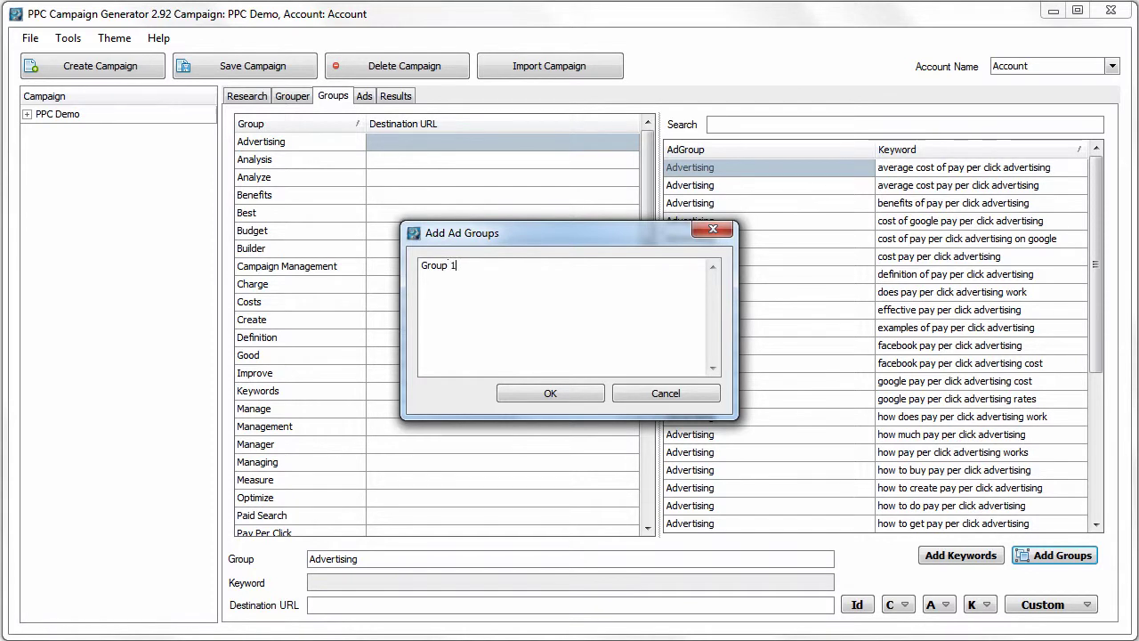
{"action": "left_click", "coordinate": [548, 397]}
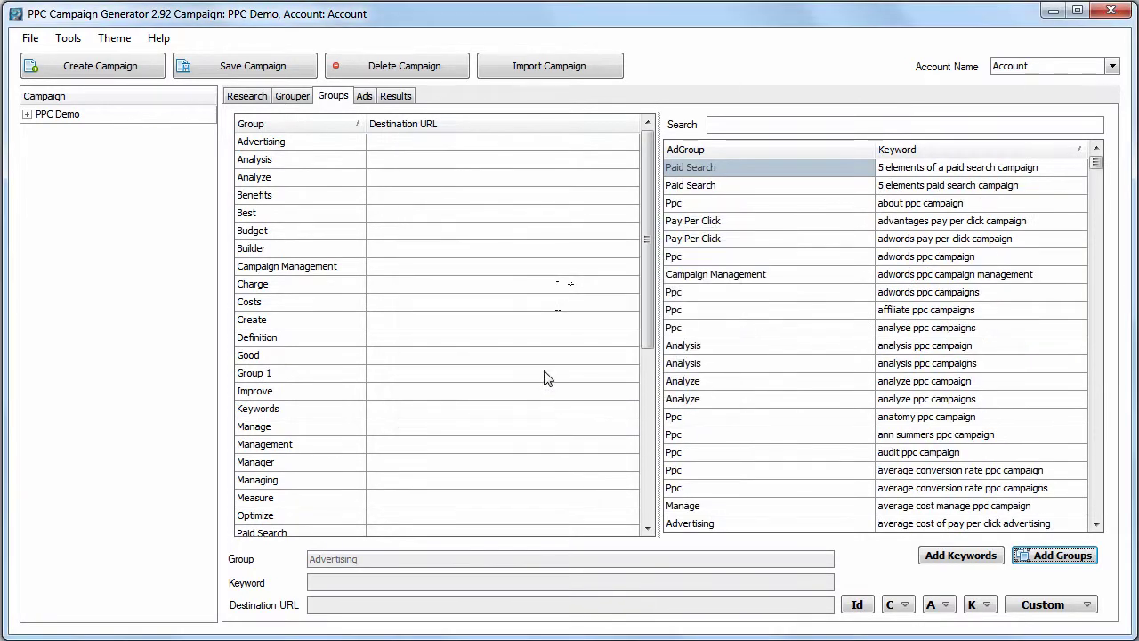
{"action": "left_click", "coordinate": [328, 374]}
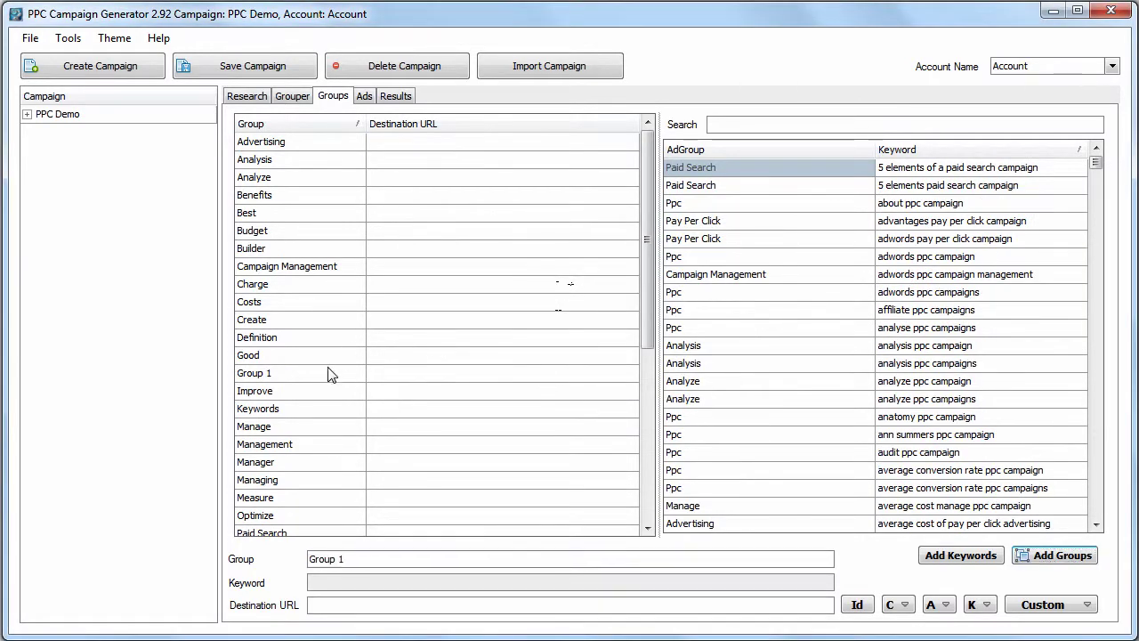
{"action": "left_click", "coordinate": [1053, 558]}
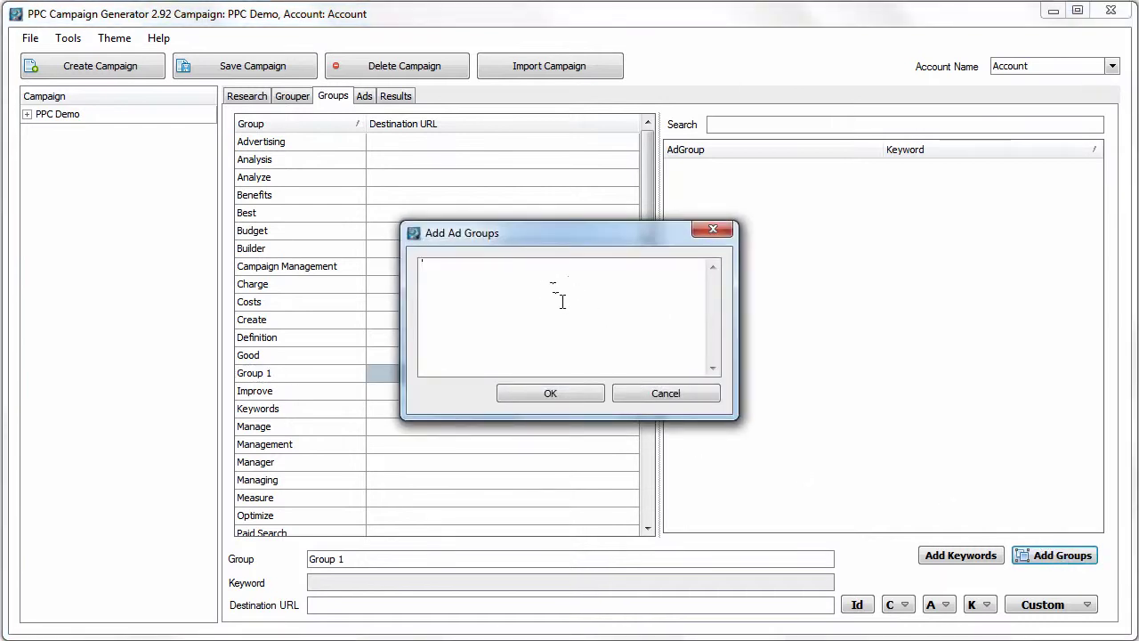
{"action": "left_click", "coordinate": [650, 400]}
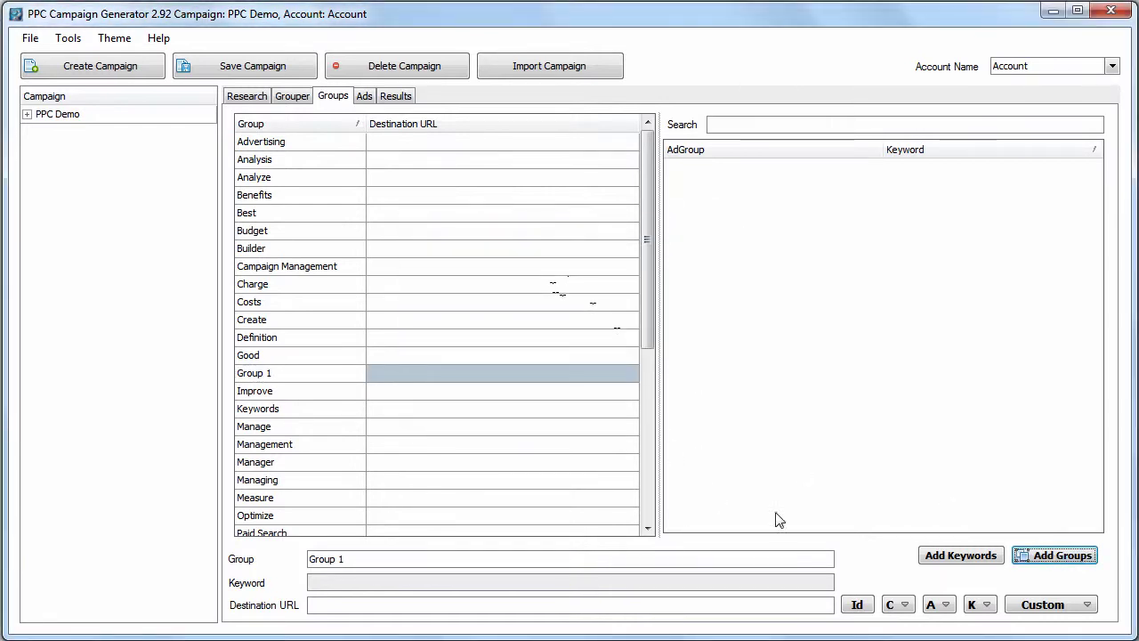
Add the keyword "keyword 1" to the Group 1 ad group and check that group's keyword list
{"action": "left_click", "coordinate": [949, 558]}
{"action": "left_click", "coordinate": [711, 253]}
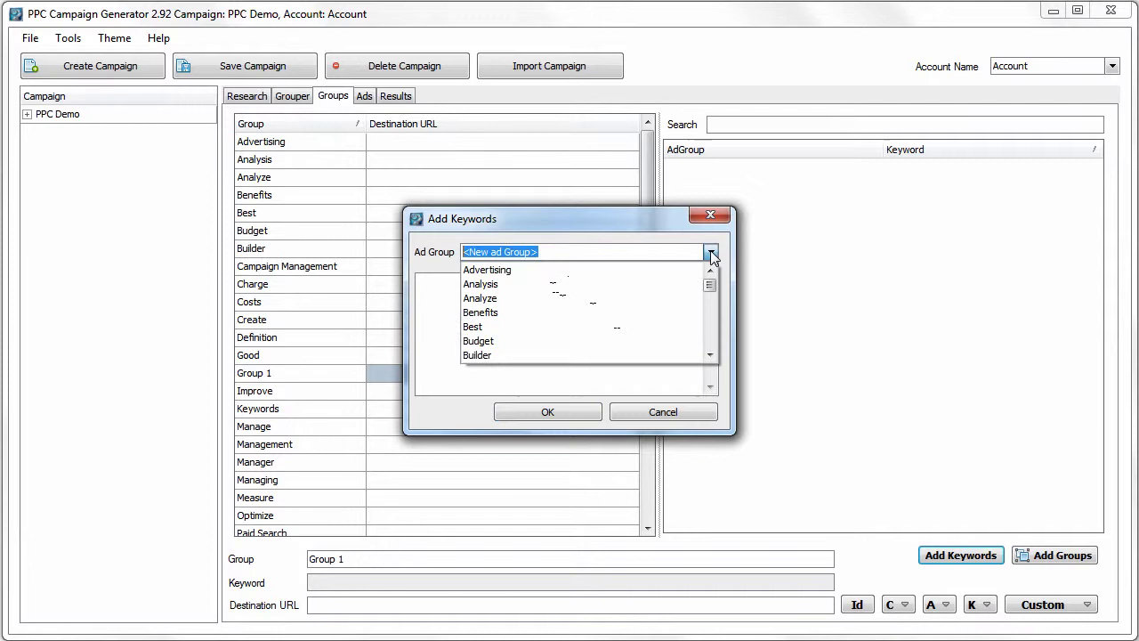
{"action": "scroll", "coordinate": [713, 293], "scroll_direction": "down", "scroll_amount": 3}
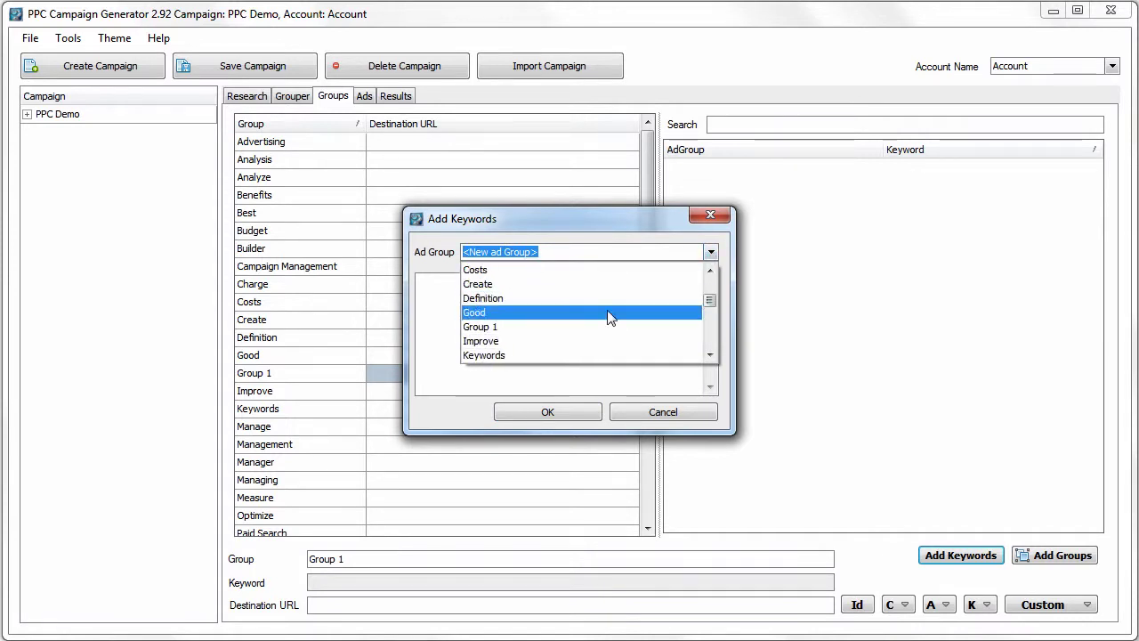
{"action": "left_click", "coordinate": [567, 326]}
{"action": "left_click", "coordinate": [576, 351]}
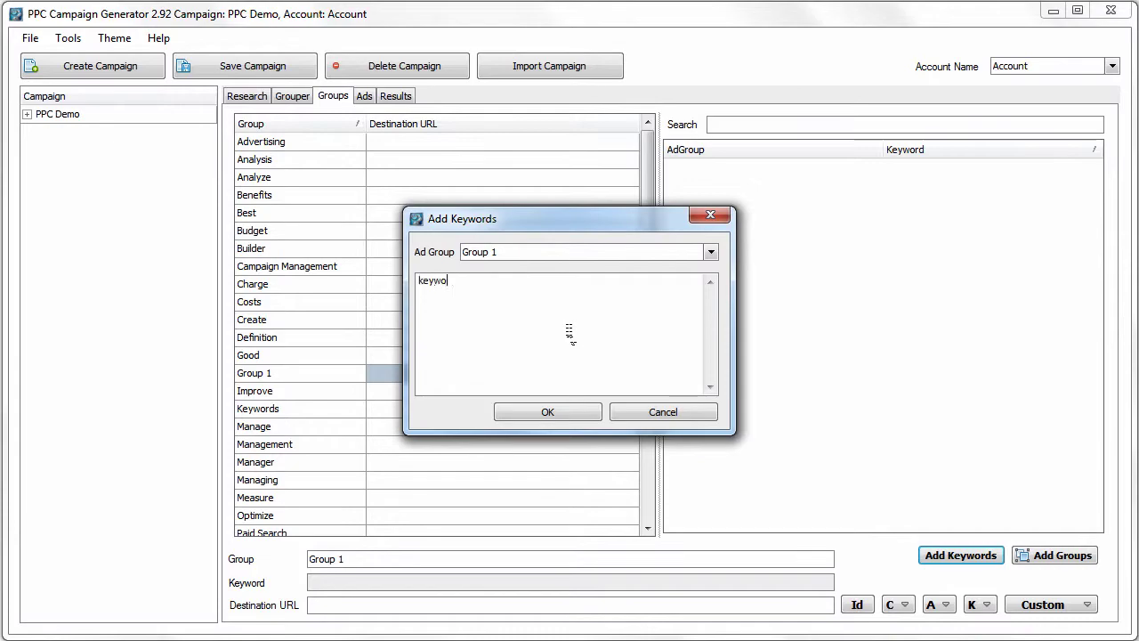
{"action": "type", "text": "keyword 1"}
{"action": "left_click", "coordinate": [547, 412]}
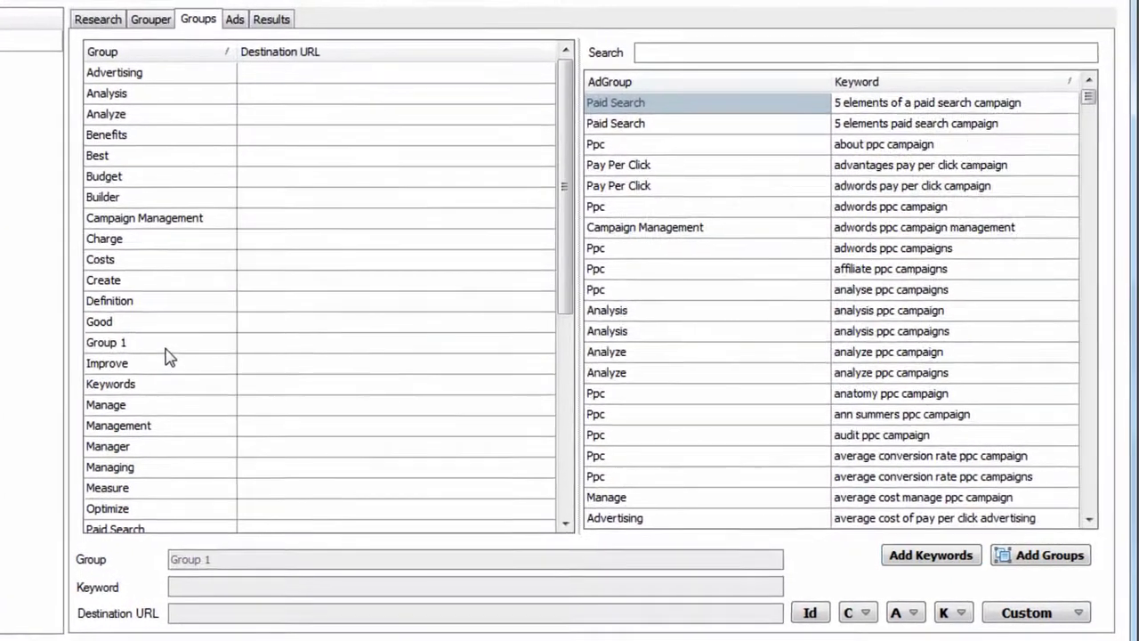
{"action": "left_click", "coordinate": [166, 349]}
{"action": "left_click", "coordinate": [714, 157]}
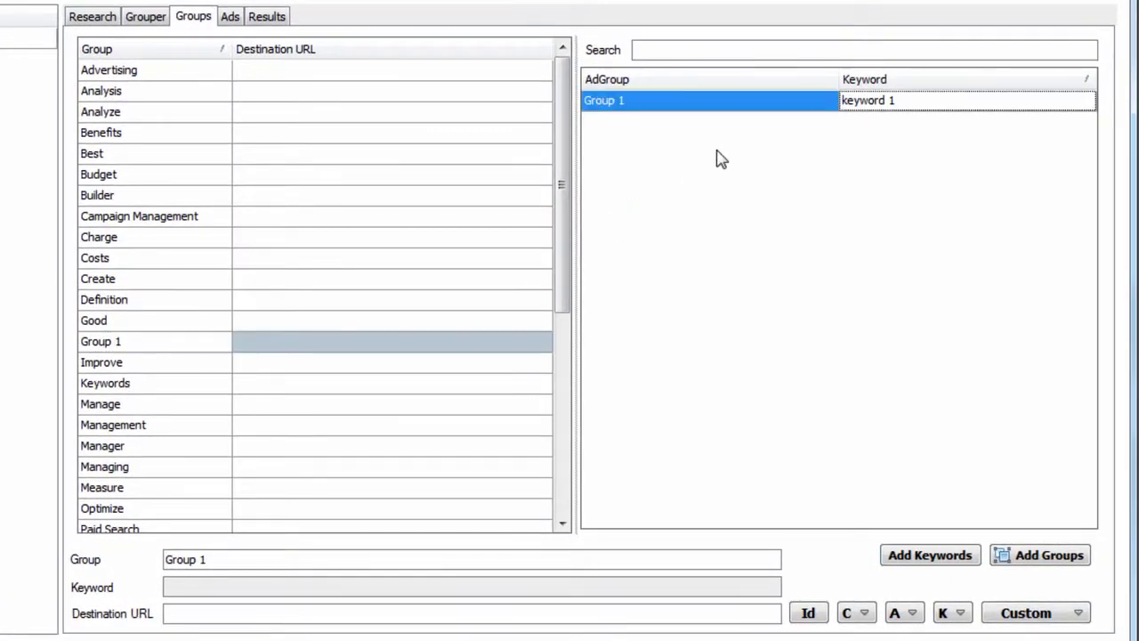
{"action": "left_click", "coordinate": [770, 107]}
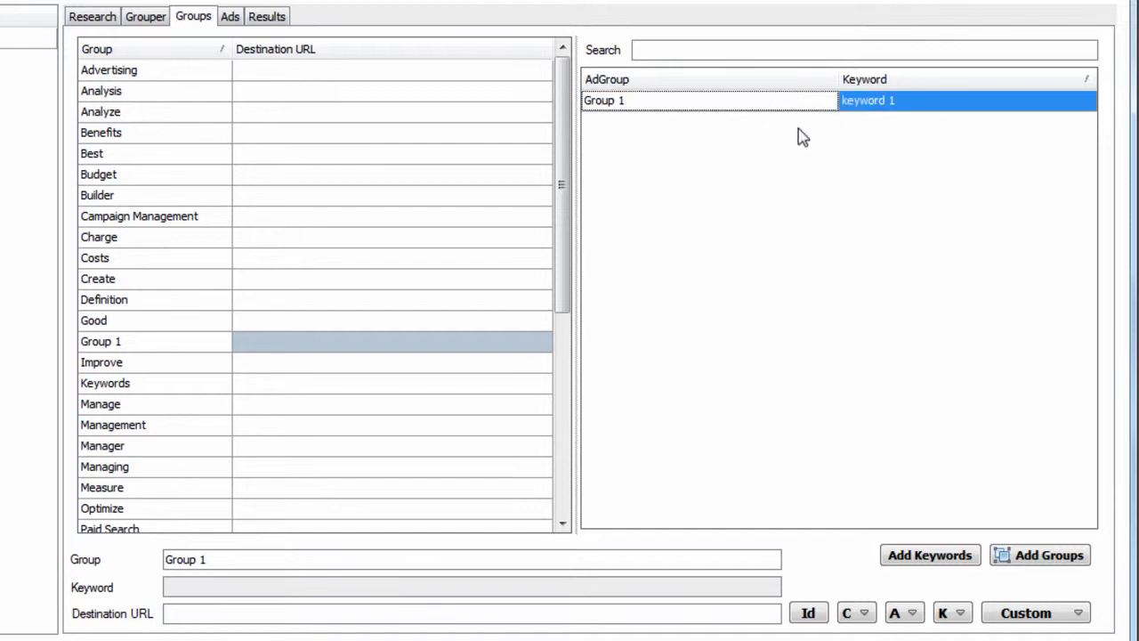
Delete the Group 1 ad group from the campaign
{"action": "left_click", "coordinate": [205, 323]}
{"action": "left_click", "coordinate": [211, 341]}
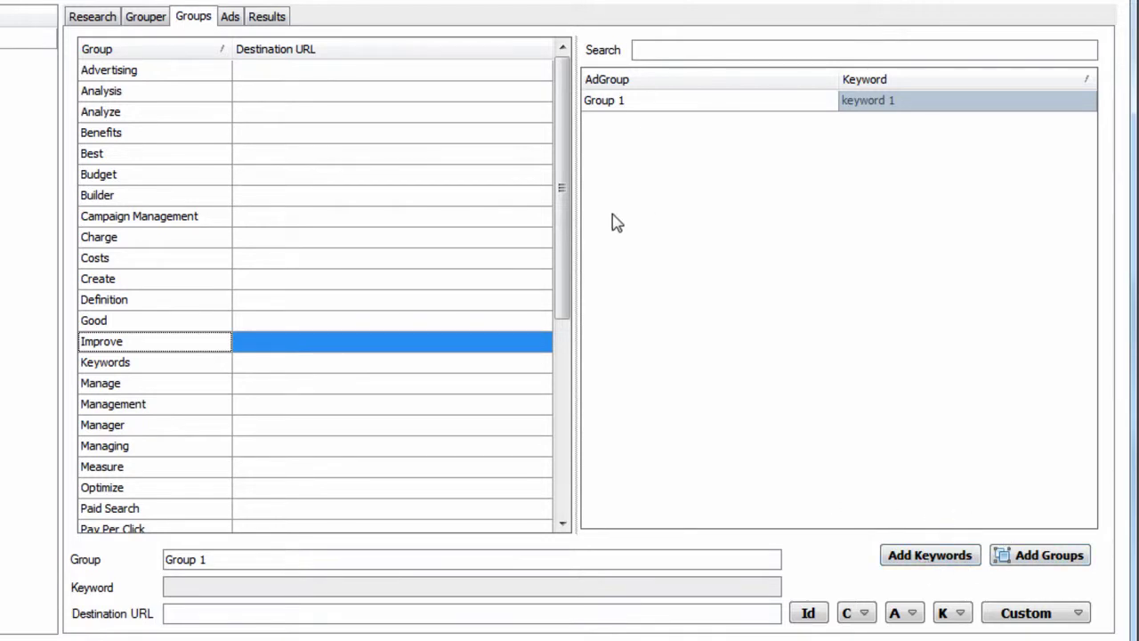
{"action": "left_click", "coordinate": [738, 206]}
Look through the keywords of the Good, Improve, Analysis and Analyze groups and of the whole PPC Demo campaign
{"action": "left_click", "coordinate": [203, 322]}
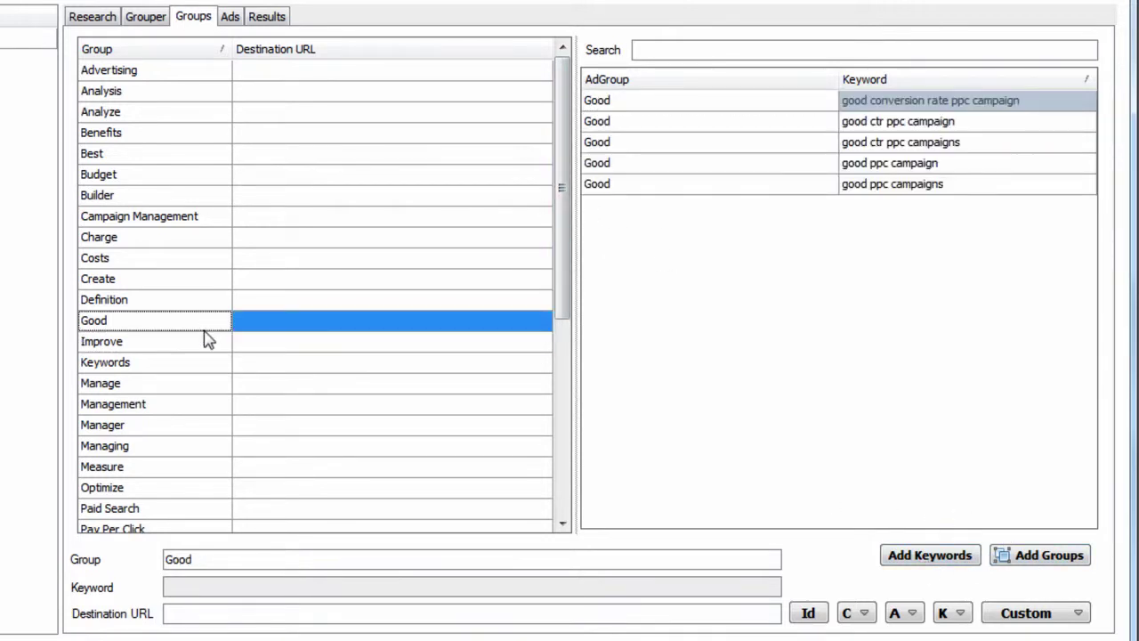
{"action": "left_click", "coordinate": [205, 341]}
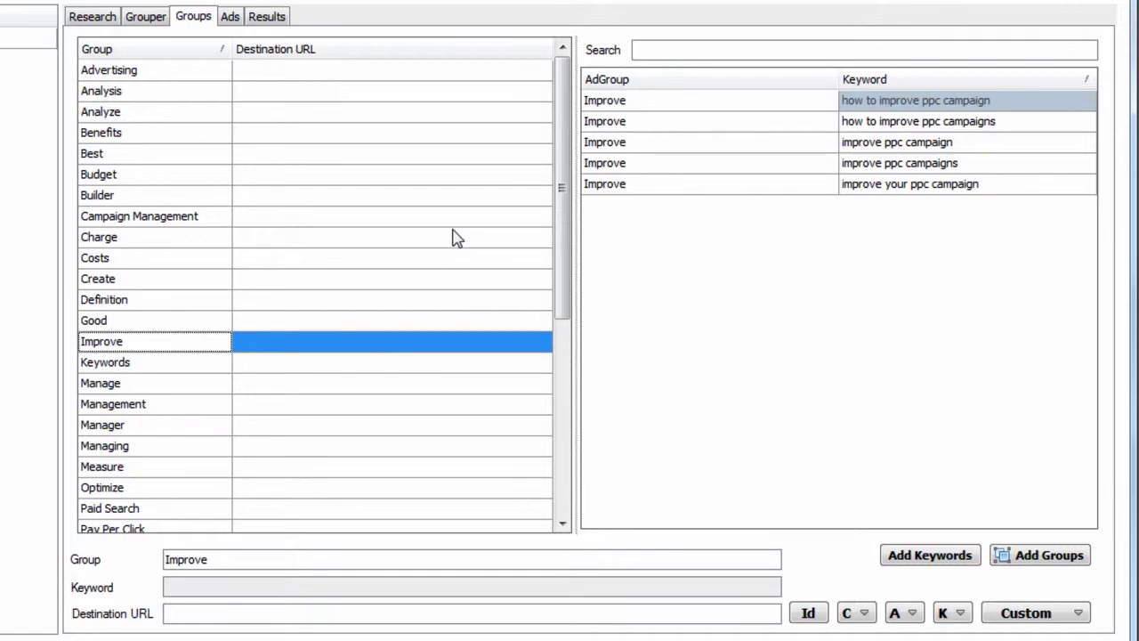
{"action": "left_click", "coordinate": [2, 41]}
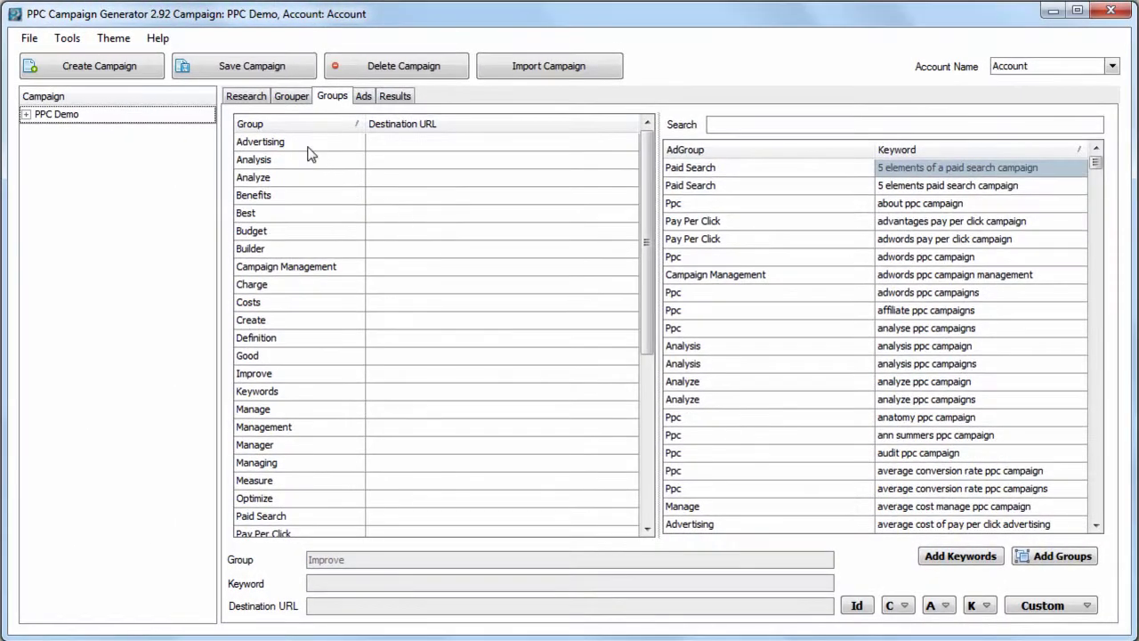
{"action": "left_click", "coordinate": [281, 161]}
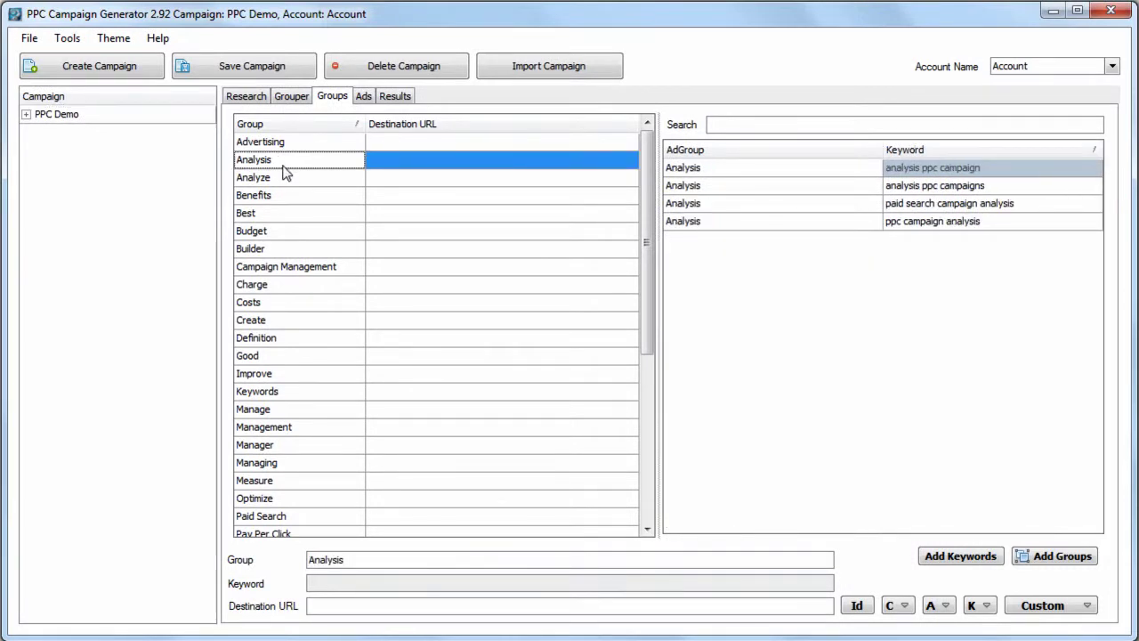
{"action": "left_click", "coordinate": [257, 180]}
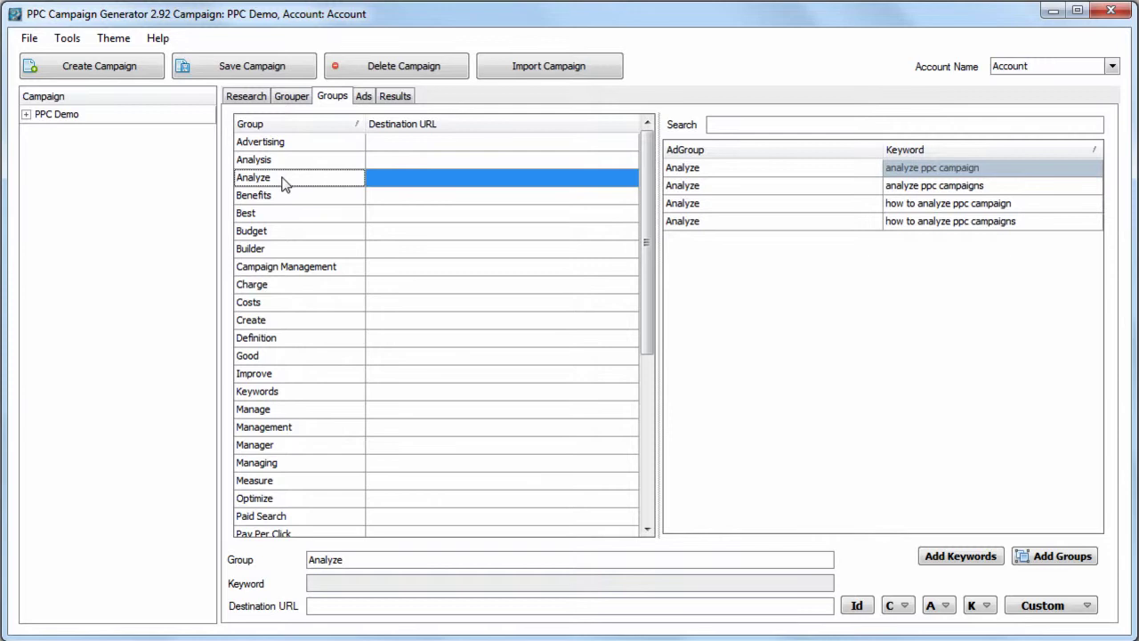
Show all keywords of the PPC Demo campaign and search them for "analyze"
{"action": "left_click", "coordinate": [178, 119]}
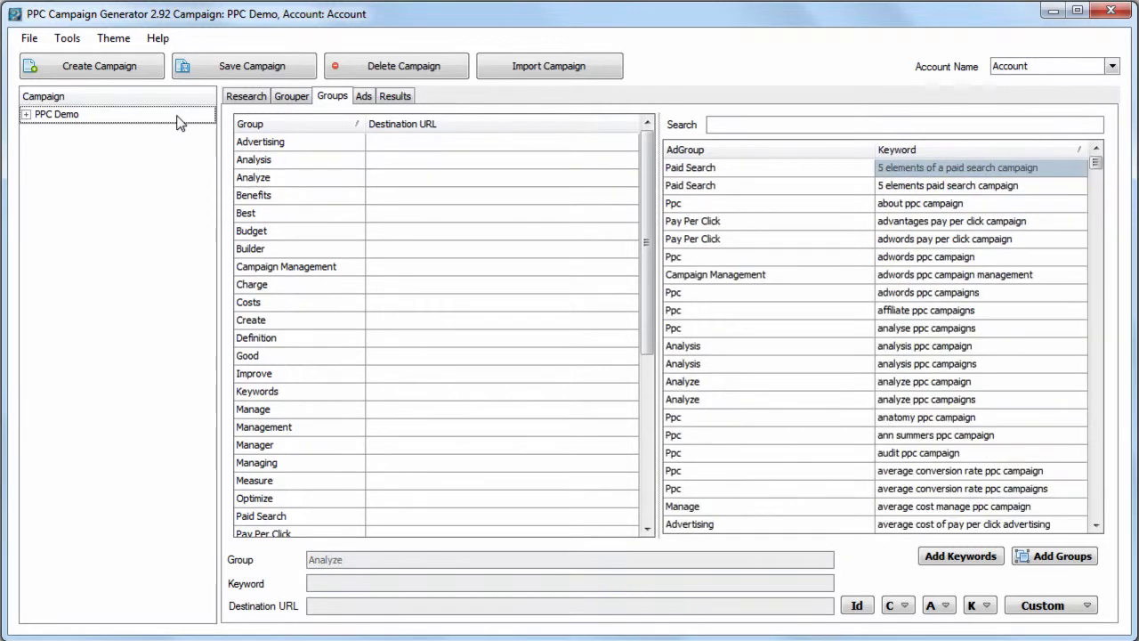
{"action": "left_click", "coordinate": [860, 125]}
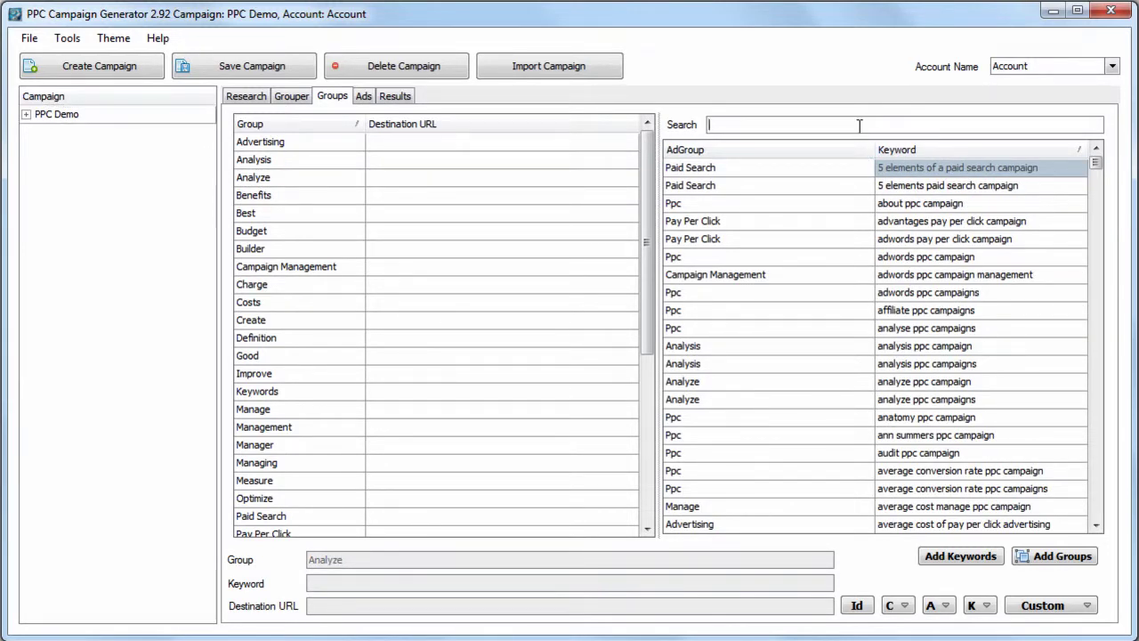
{"action": "type", "text": "analy"}
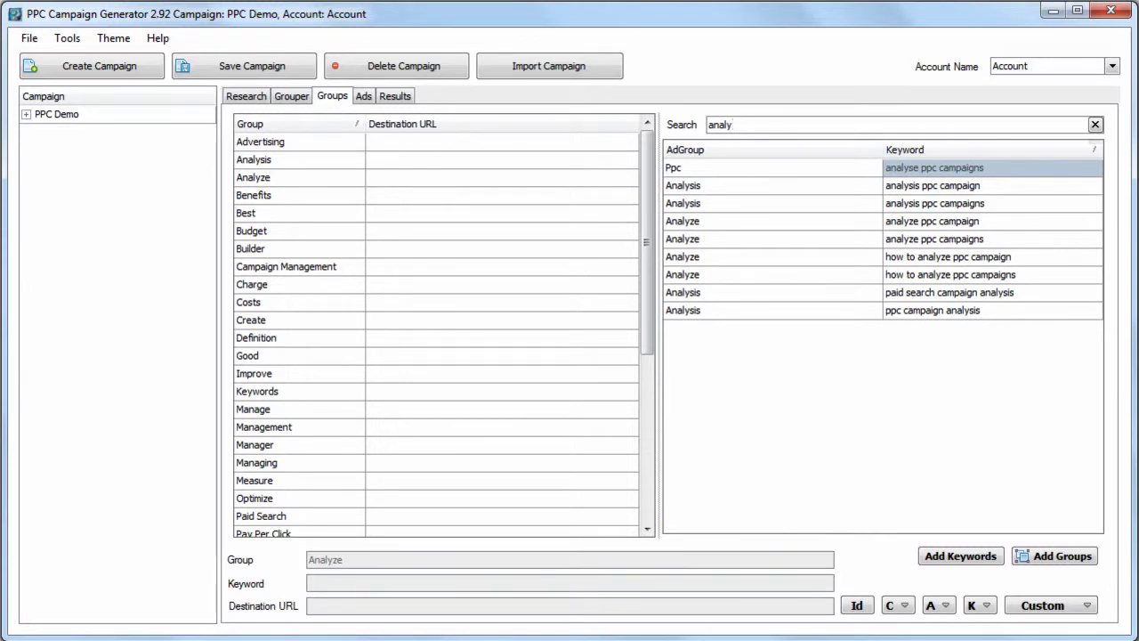
{"action": "type", "text": "z"}
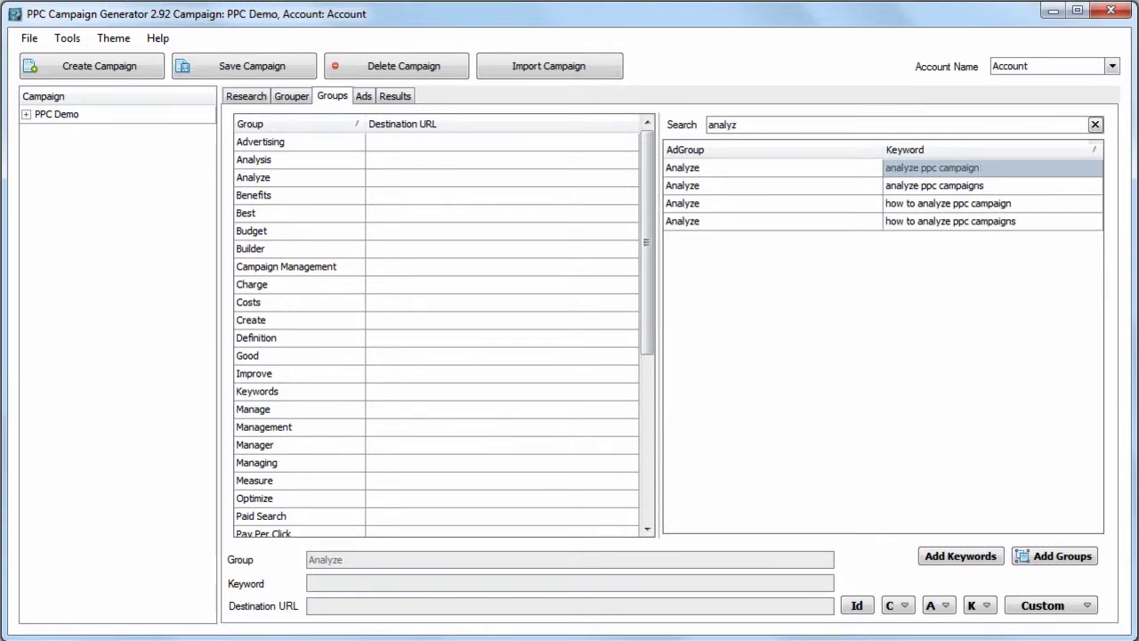
{"action": "type", "text": "e"}
Select all keywords found by the search and move them to the Analysis ad group
{"action": "left_click_drag", "start_coordinate": [778, 169], "coordinate": [869, 178]}
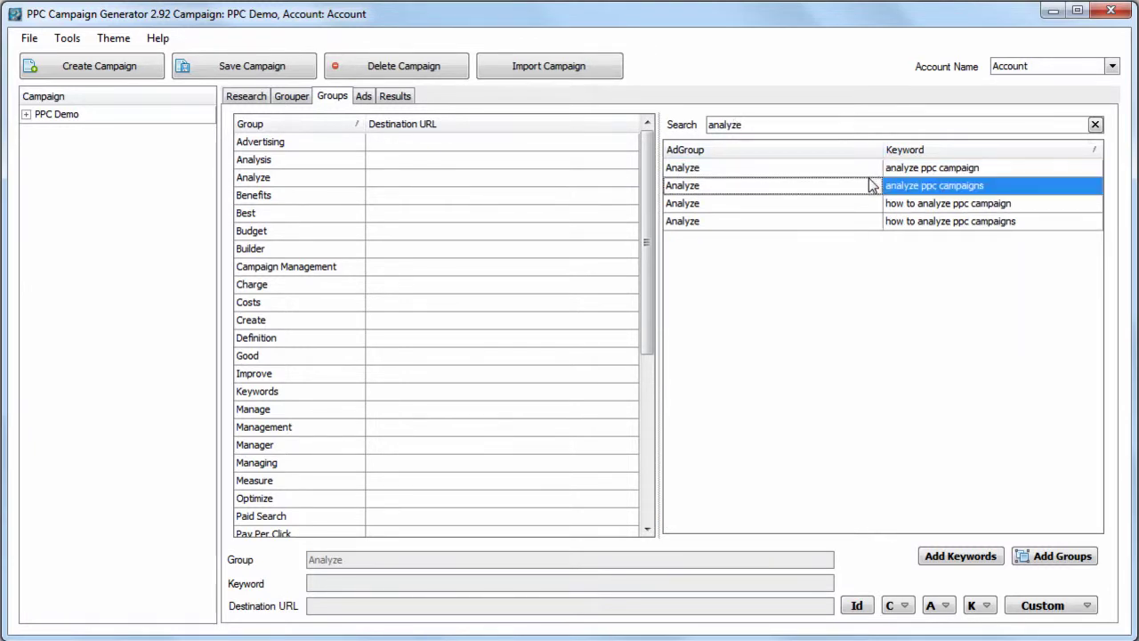
{"action": "key", "text": "ctrl+a"}
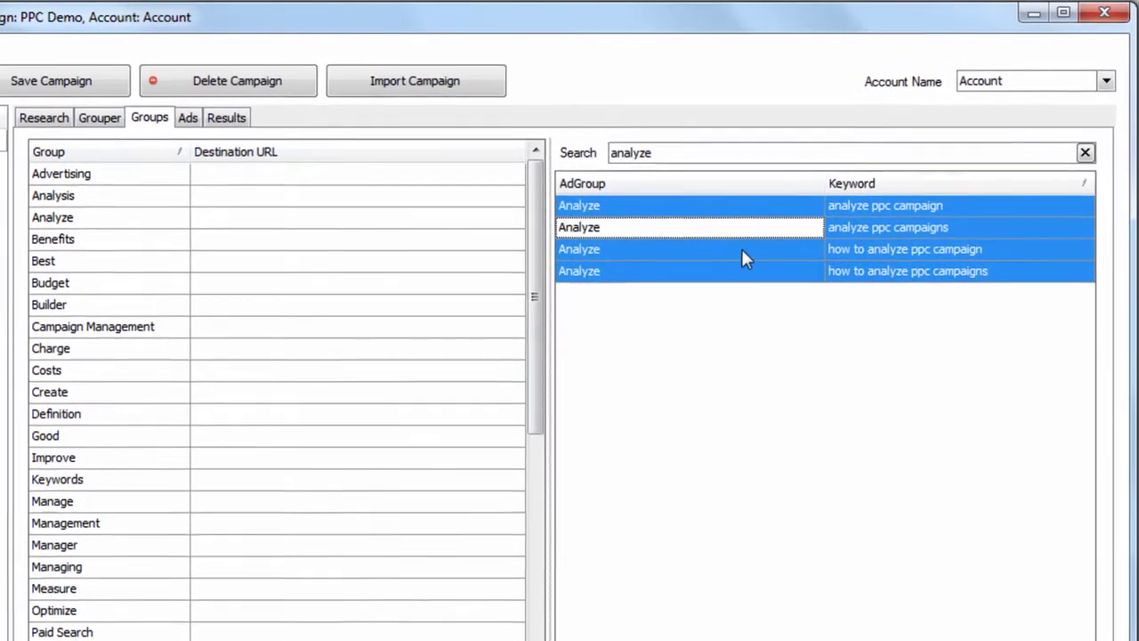
{"action": "left_click_drag", "start_coordinate": [750, 250], "coordinate": [743, 251]}
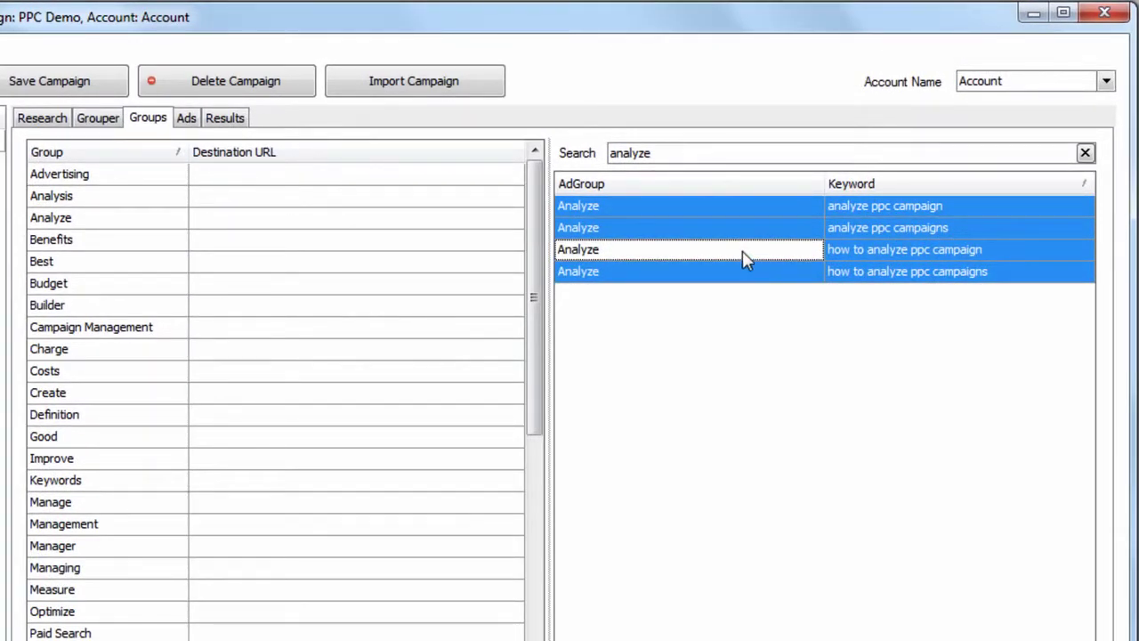
{"action": "left_click_drag", "start_coordinate": [514, 250], "coordinate": [75, 201]}
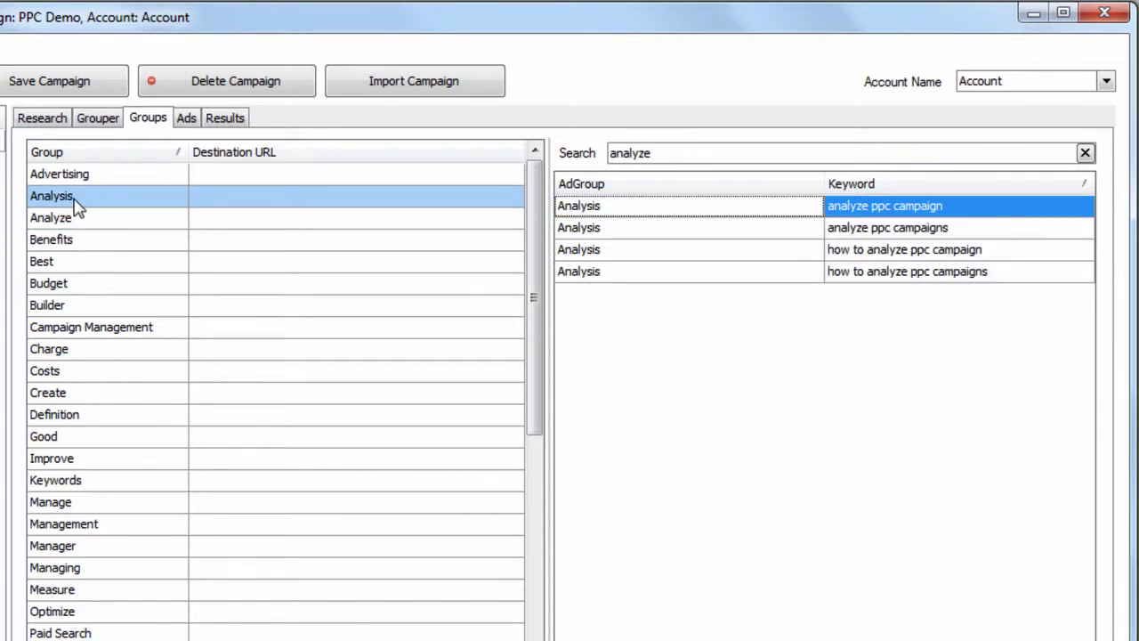
Clear the keyword search and compare the keywords of the Analysis and Analyze groups
{"action": "left_click", "coordinate": [79, 200]}
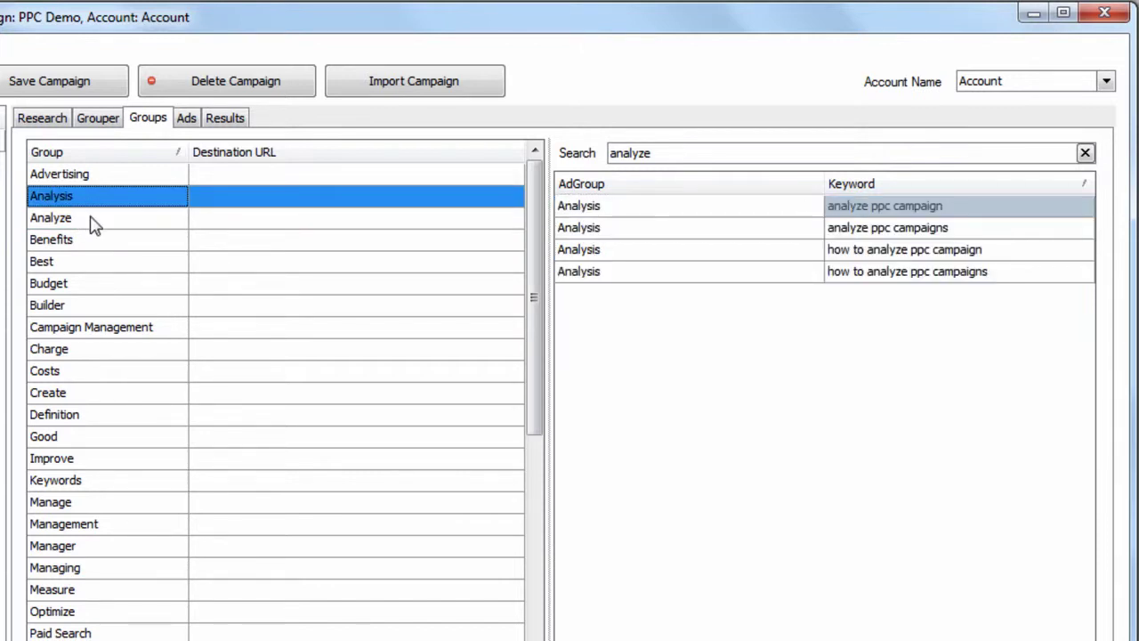
{"action": "left_click", "coordinate": [93, 225]}
{"action": "left_click", "coordinate": [90, 202]}
{"action": "left_click", "coordinate": [1085, 153]}
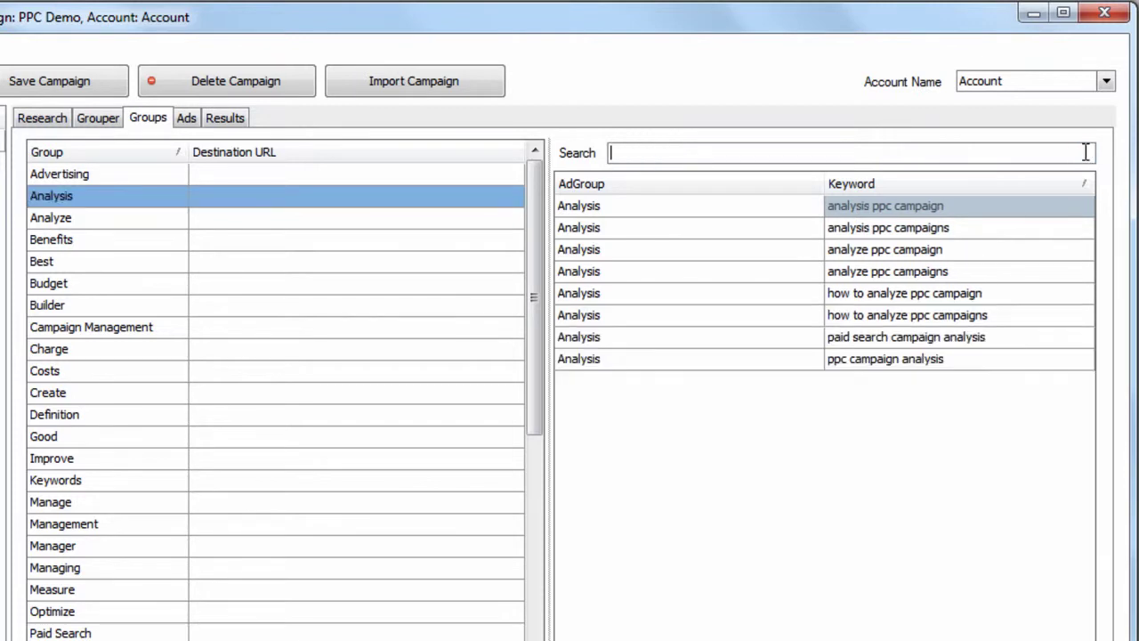
{"action": "left_click", "coordinate": [855, 251]}
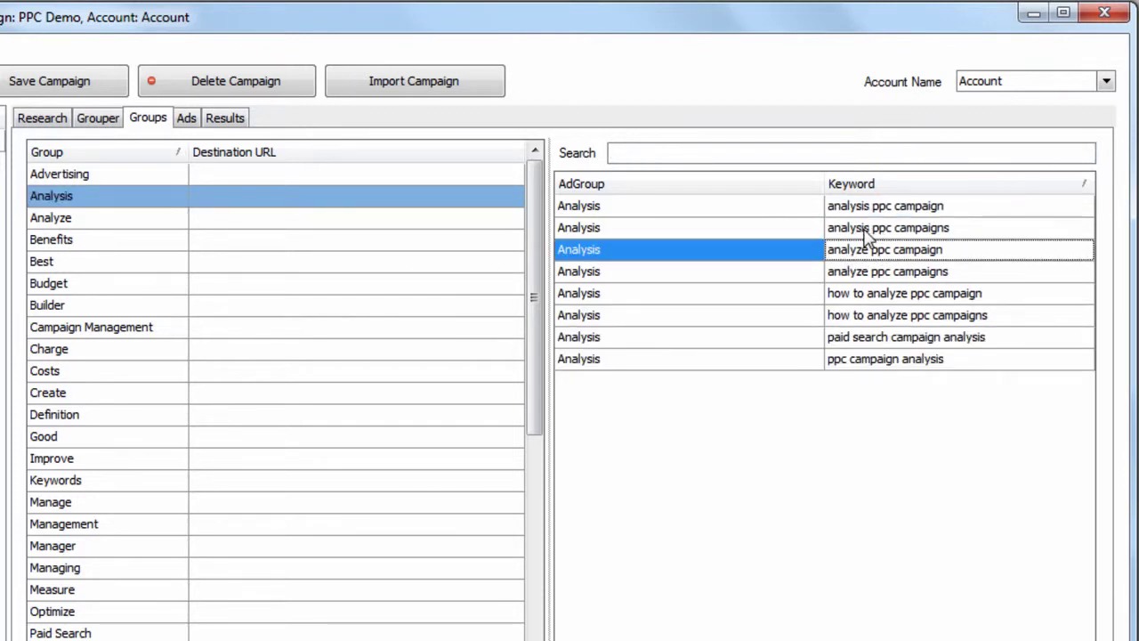
{"action": "left_click", "coordinate": [117, 222]}
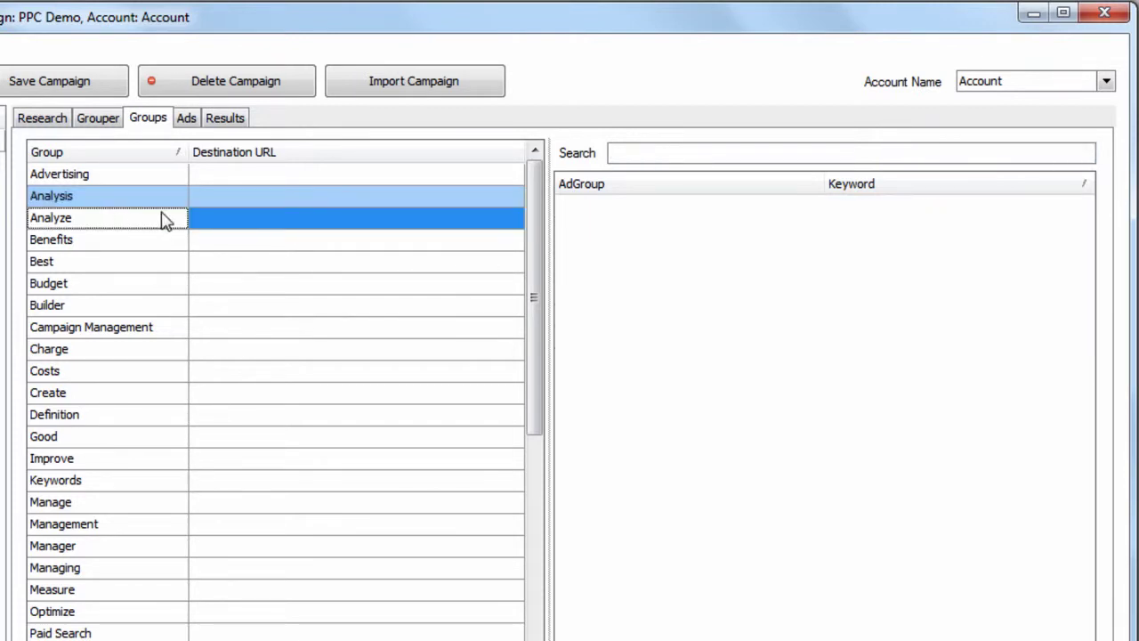
{"action": "left_click", "coordinate": [160, 201]}
{"action": "left_click", "coordinate": [855, 317]}
Delete the Analyze ad group and select the Benefits group
{"action": "left_click", "coordinate": [89, 225]}
{"action": "left_click", "coordinate": [167, 242]}
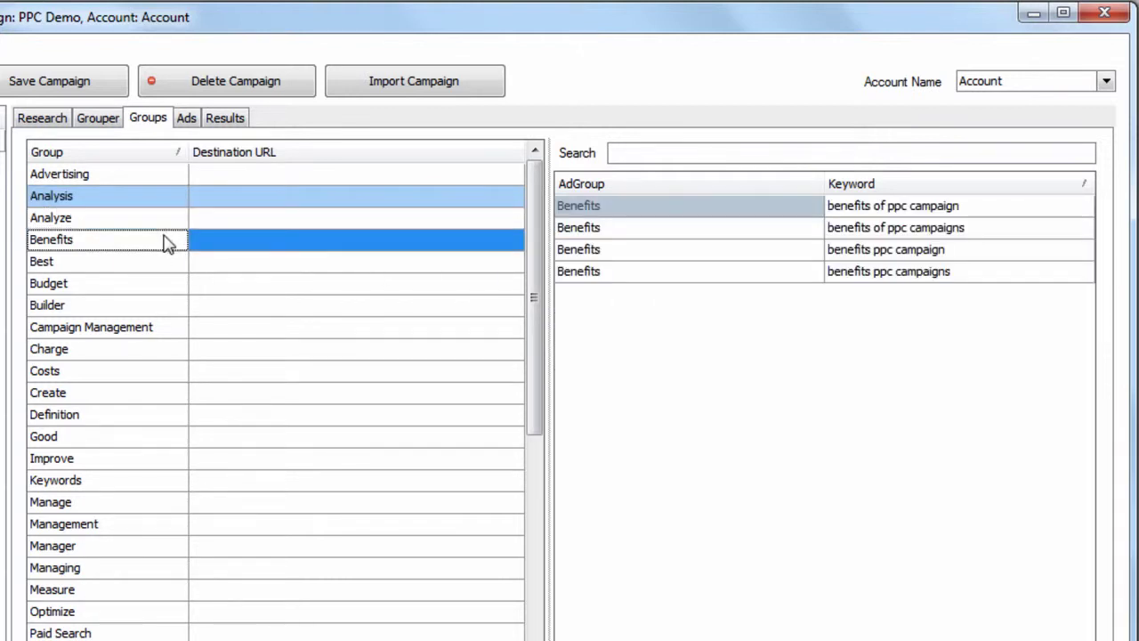
{"action": "left_click", "coordinate": [161, 229]}
{"action": "key", "text": "Delete"}
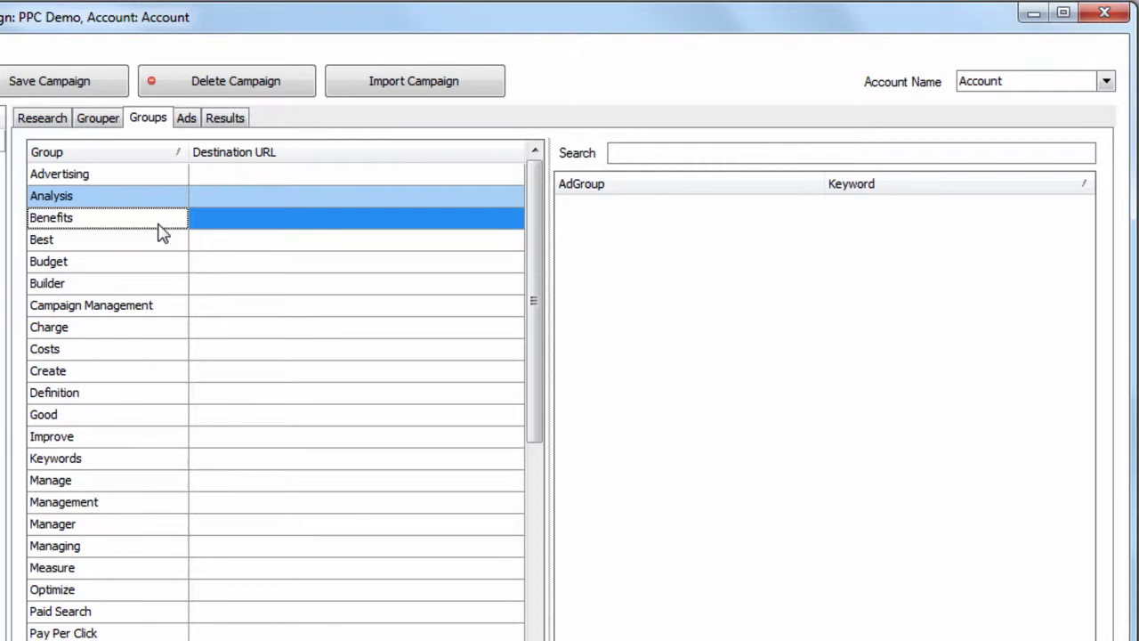
{"action": "left_click", "coordinate": [182, 280]}
{"action": "left_click", "coordinate": [299, 219]}
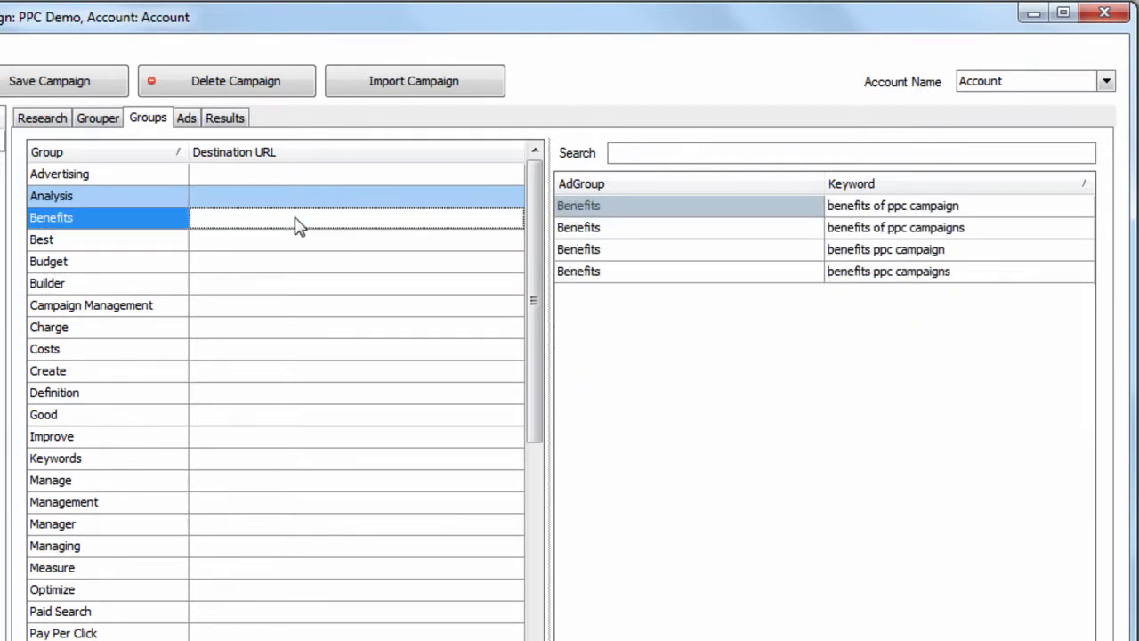
Expand the PPC Demo campaign's group tree and review the keywords of the Manage, Management, Manager and Managing groups
{"action": "left_click", "coordinate": [252, 203]}
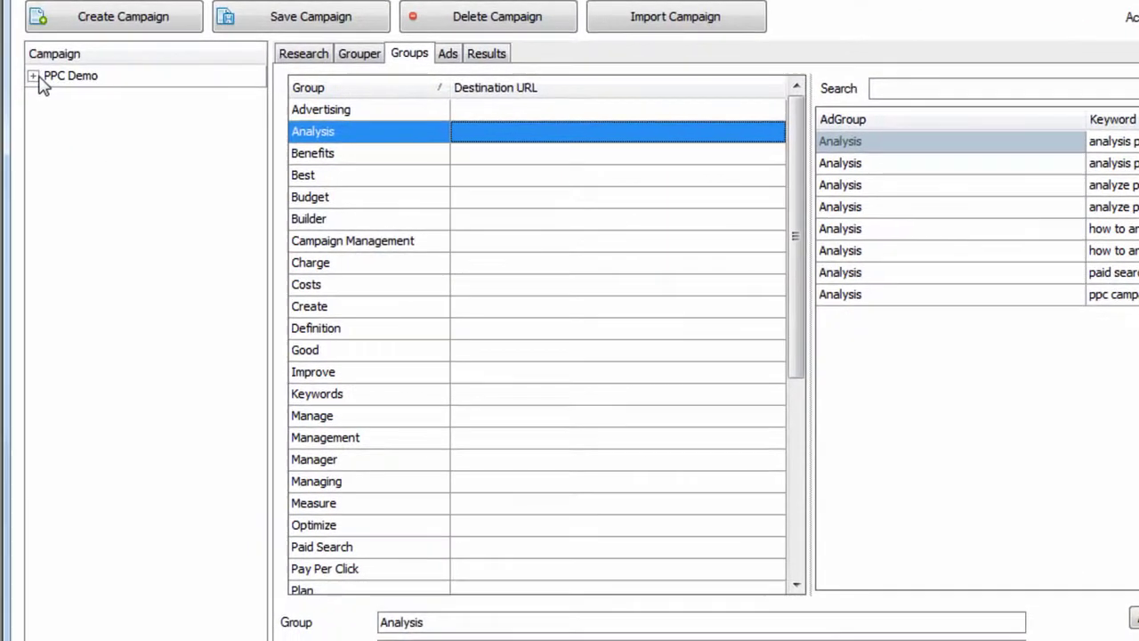
{"action": "left_click", "coordinate": [0, 144]}
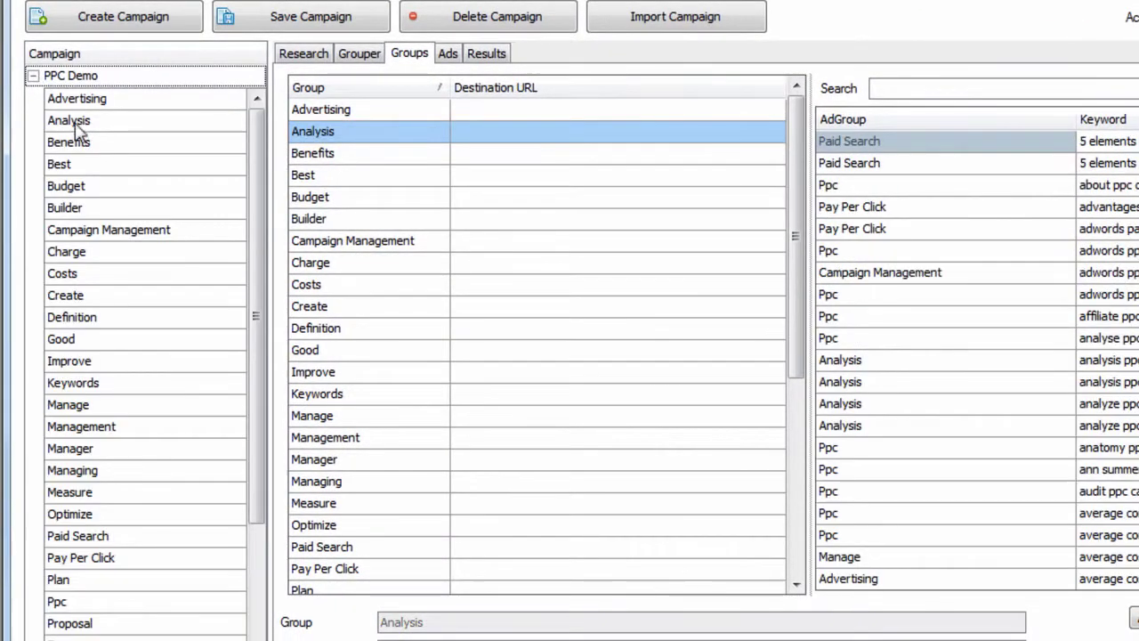
{"action": "left_click_drag", "start_coordinate": [796, 178], "coordinate": [792, 293]}
{"action": "left_click", "coordinate": [341, 246]}
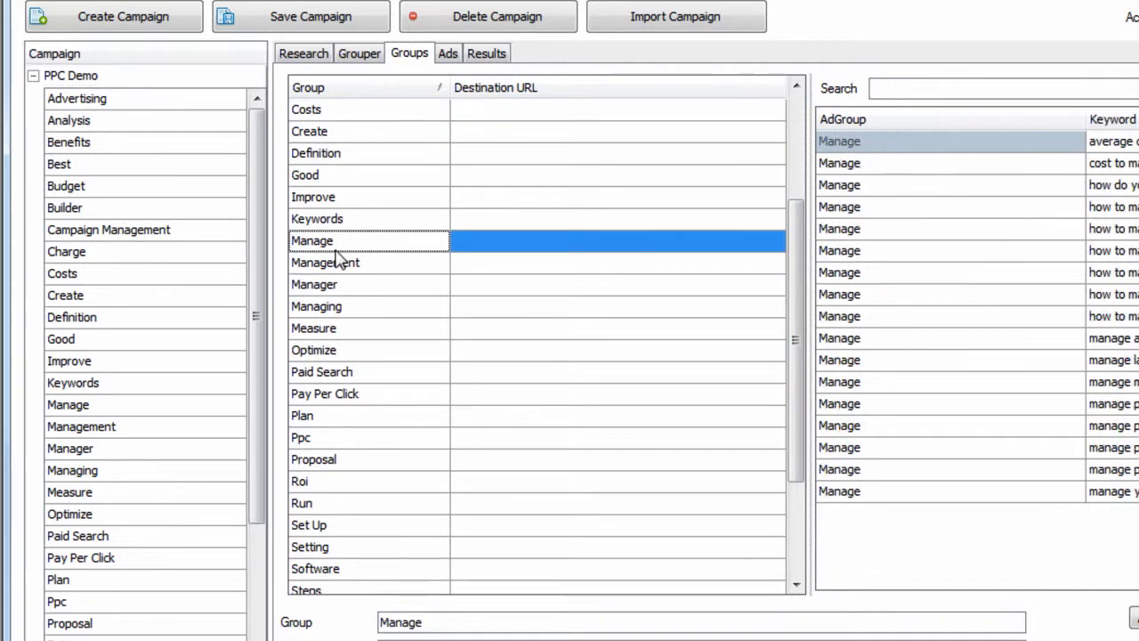
{"action": "left_click", "coordinate": [383, 269]}
{"action": "left_click", "coordinate": [388, 286]}
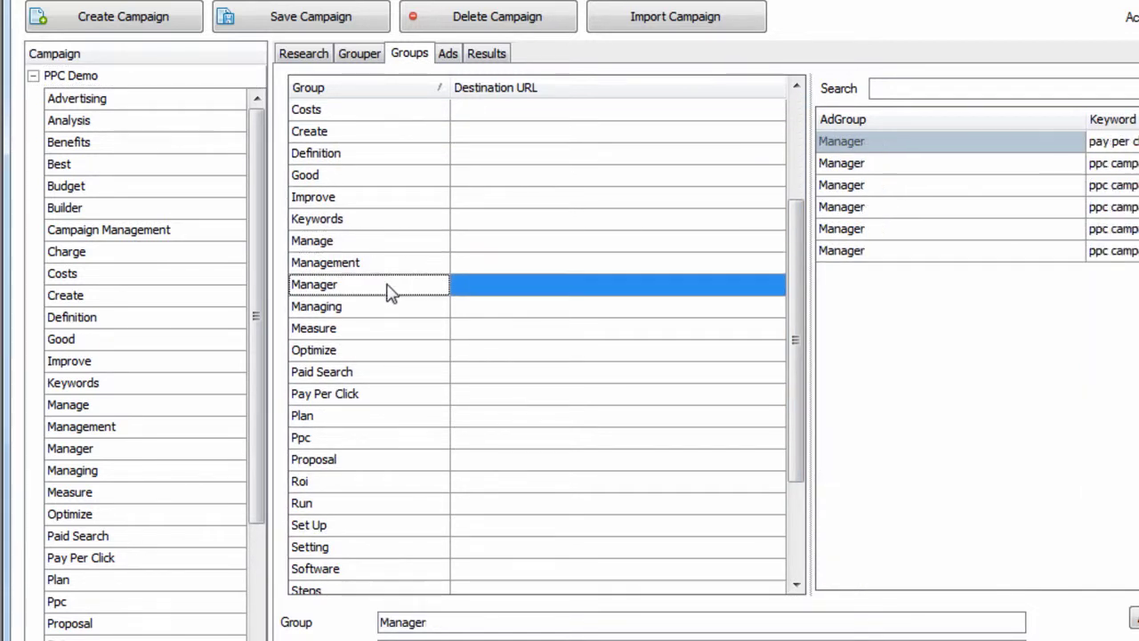
{"action": "left_click", "coordinate": [388, 315]}
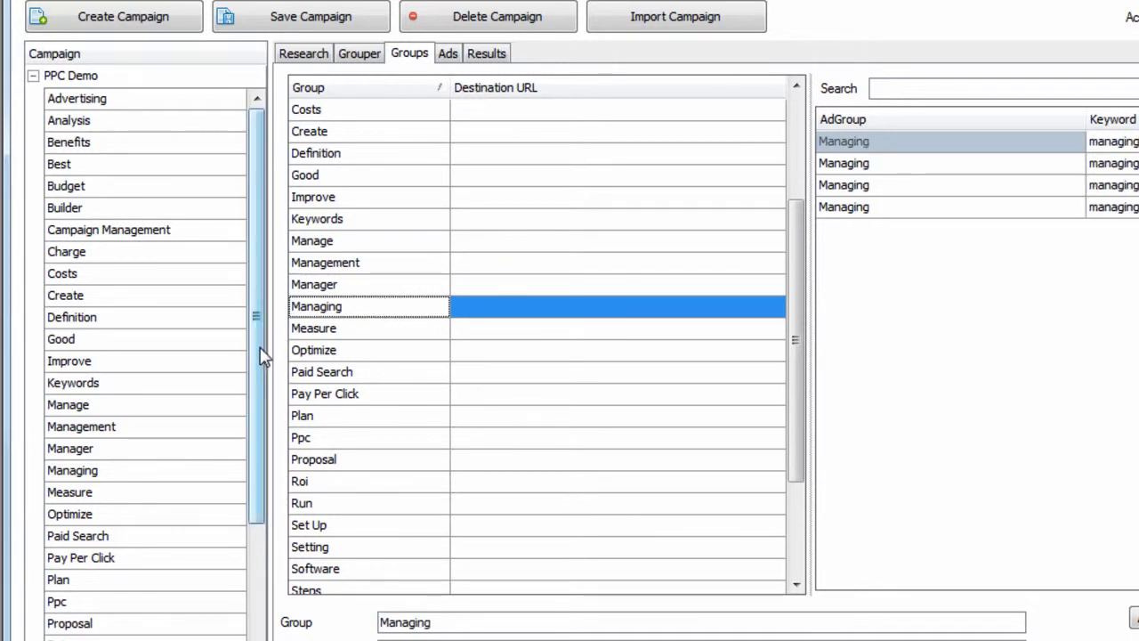
Select the Manage, Manager and Managing groups together and merge them into the Management group in the campaign tree
{"action": "left_click_drag", "start_coordinate": [264, 356], "coordinate": [264, 415]}
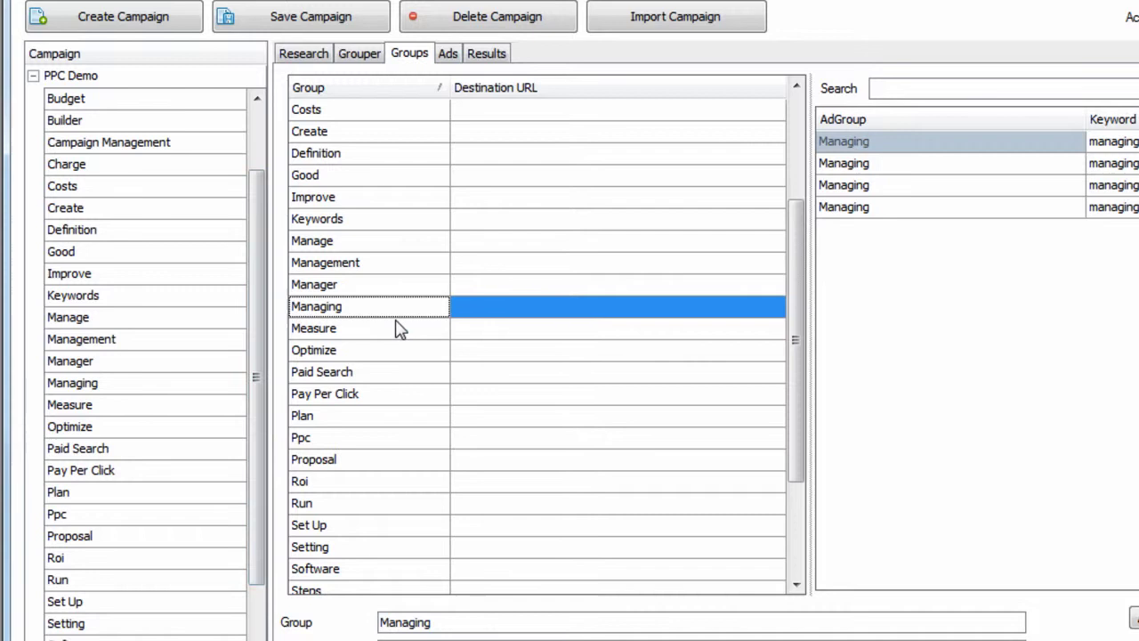
{"action": "left_click", "coordinate": [350, 286], "text": "ctrl"}
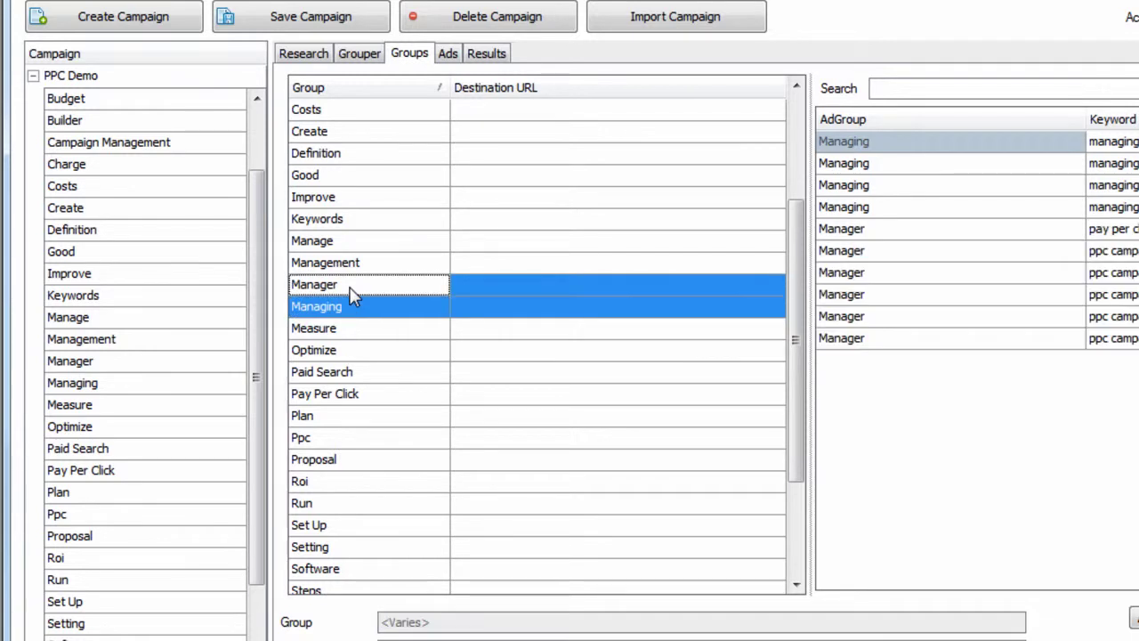
{"action": "left_click", "coordinate": [356, 242], "text": "ctrl"}
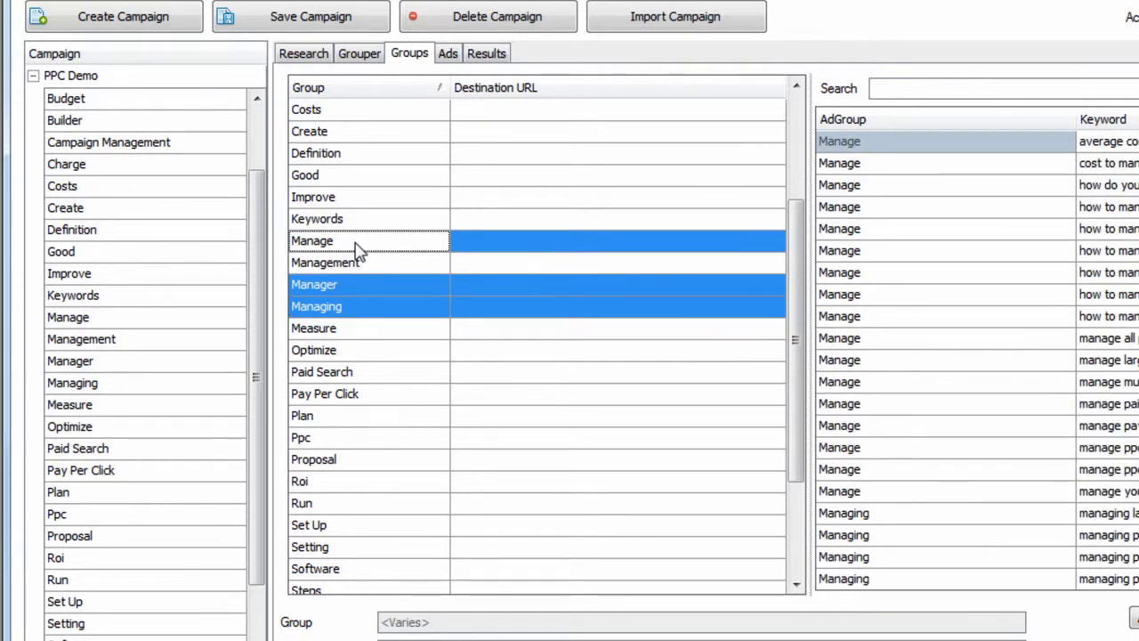
{"action": "left_click", "coordinate": [425, 306]}
{"action": "left_click", "coordinate": [408, 287], "text": "ctrl"}
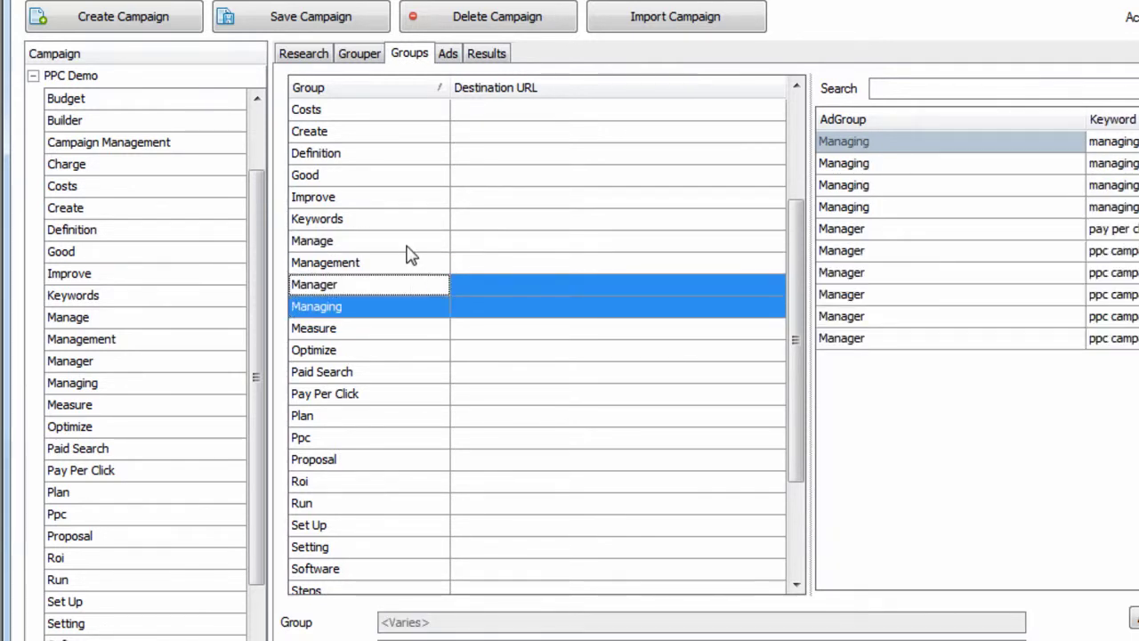
{"action": "left_click", "coordinate": [406, 245], "text": "ctrl"}
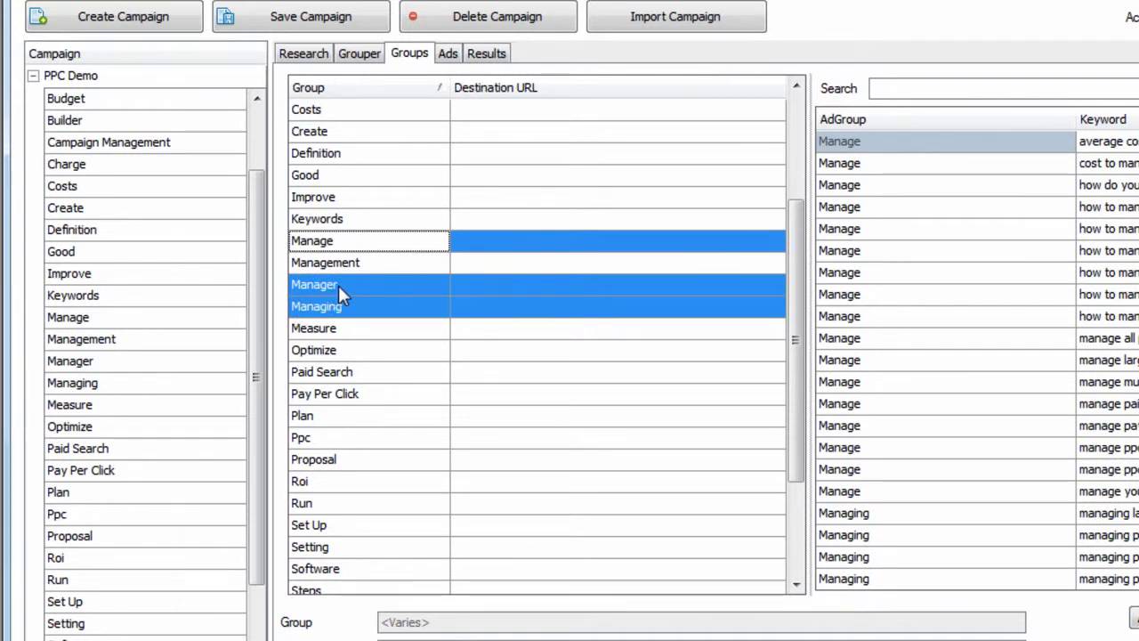
{"action": "left_click_drag", "start_coordinate": [339, 285], "coordinate": [97, 341]}
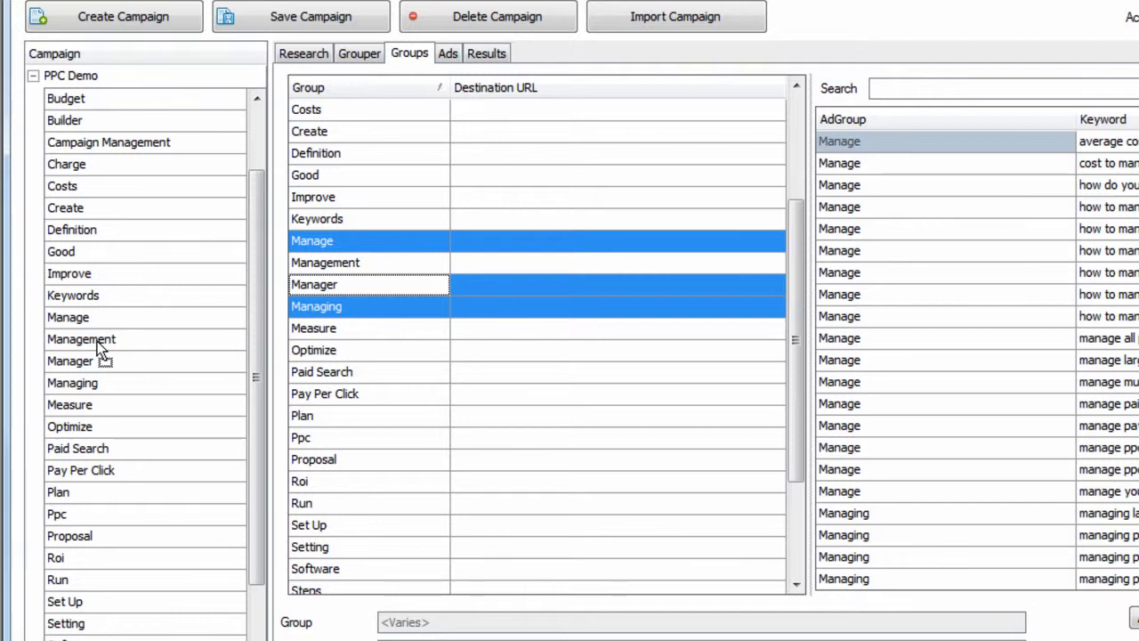
{"action": "left_click_drag", "start_coordinate": [97, 341], "coordinate": [97, 341]}
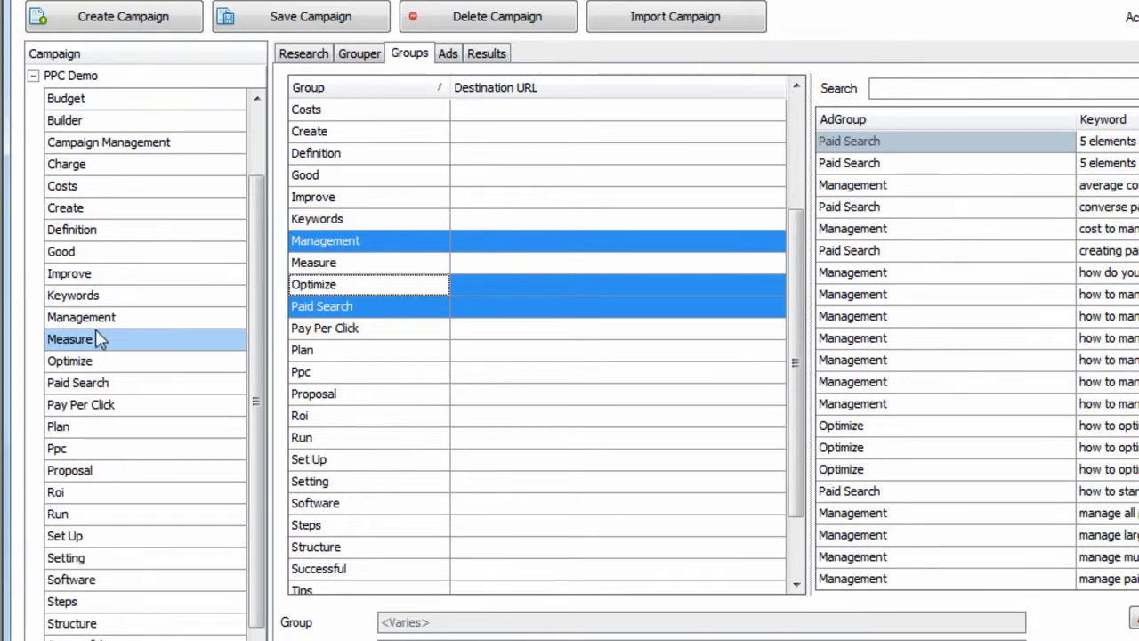
Open the Management group from the campaign tree and look through its merged keywords
{"action": "left_click", "coordinate": [105, 322]}
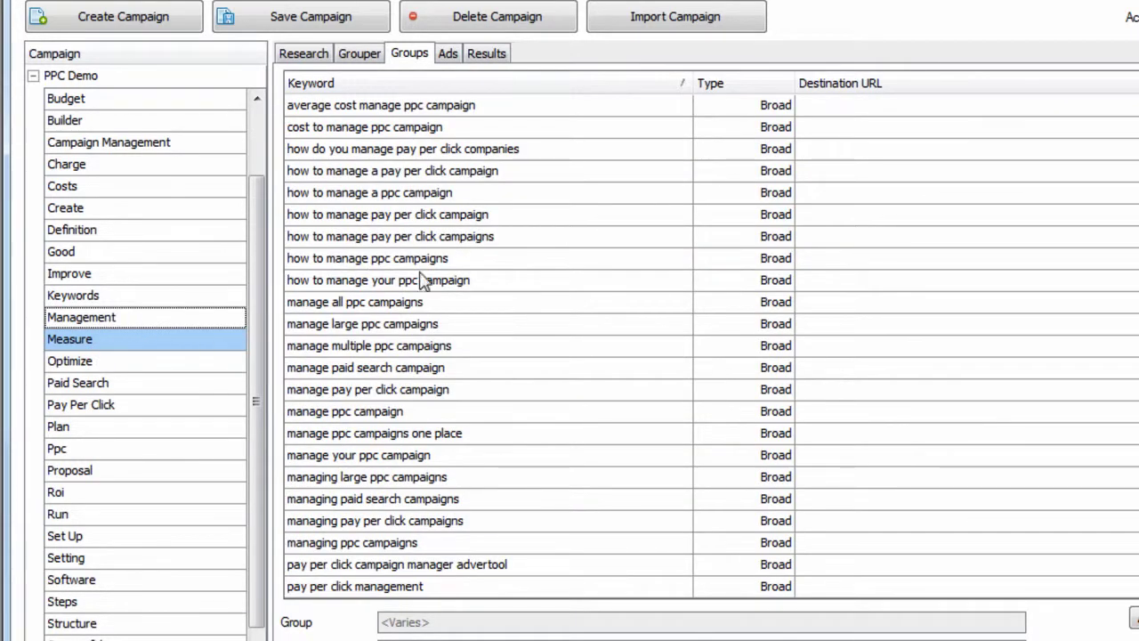
{"action": "left_click", "coordinate": [551, 244]}
{"action": "scroll", "coordinate": [869, 307], "scroll_direction": "down", "scroll_amount": 3}
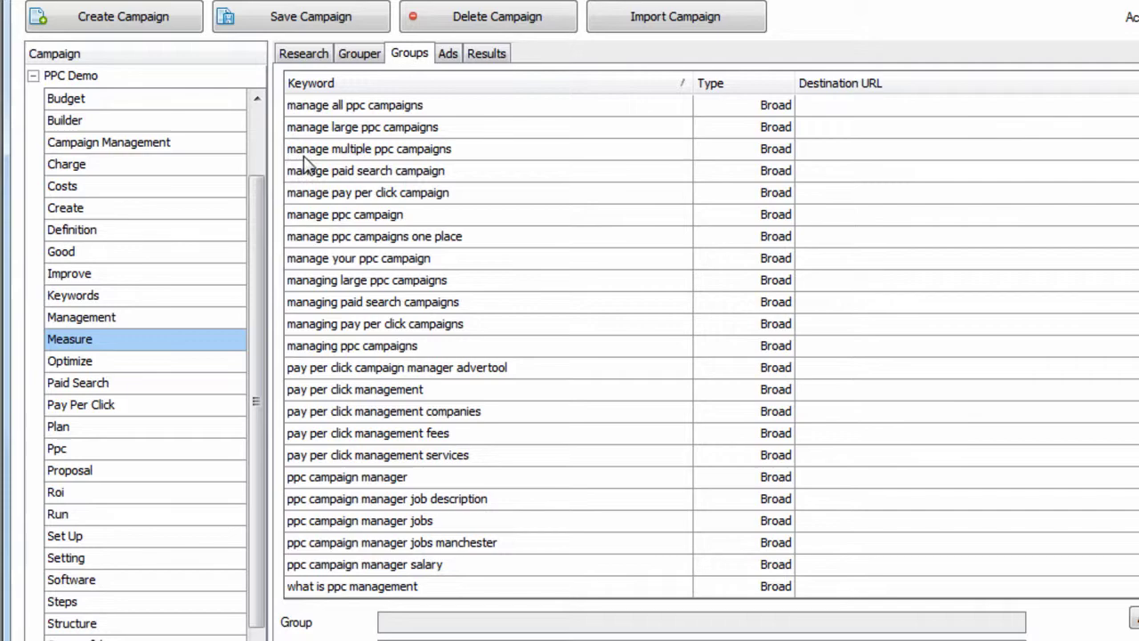
Return to the campaign's group list, search the Management group's keywords for "managing" and clear the search
{"action": "left_click", "coordinate": [112, 78]}
{"action": "left_click", "coordinate": [393, 248]}
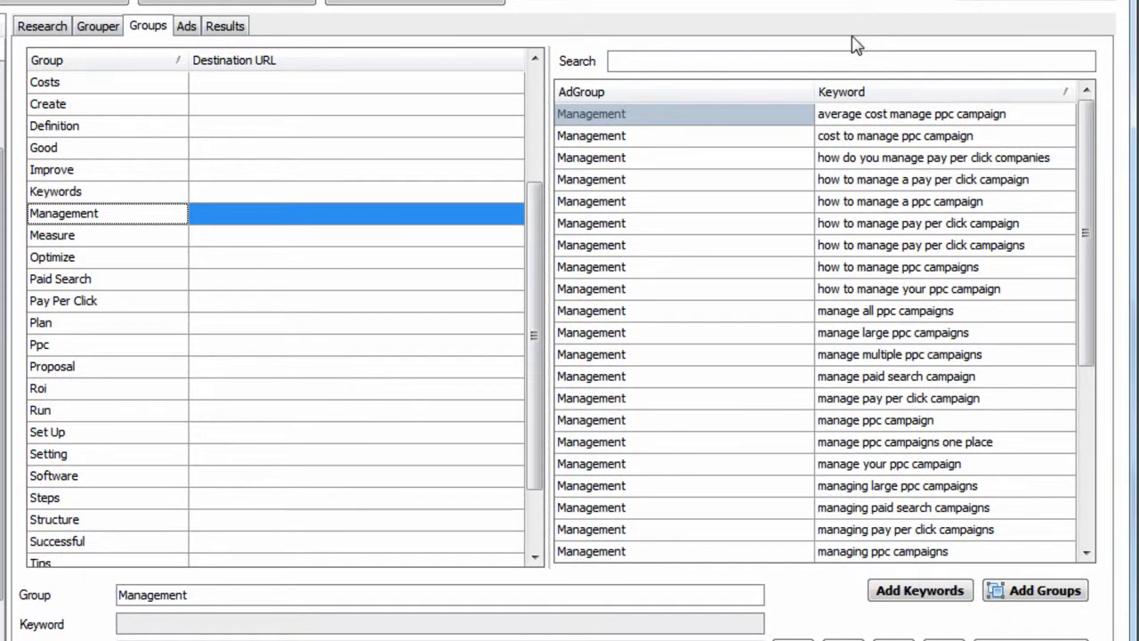
{"action": "left_click", "coordinate": [862, 60]}
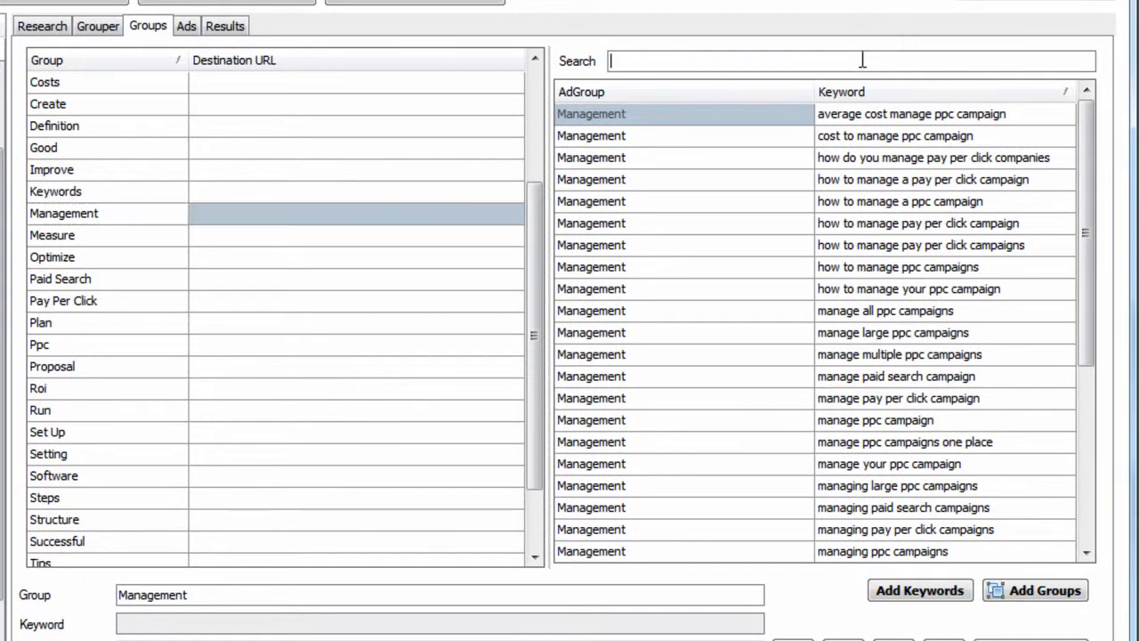
{"action": "type", "text": "managing"}
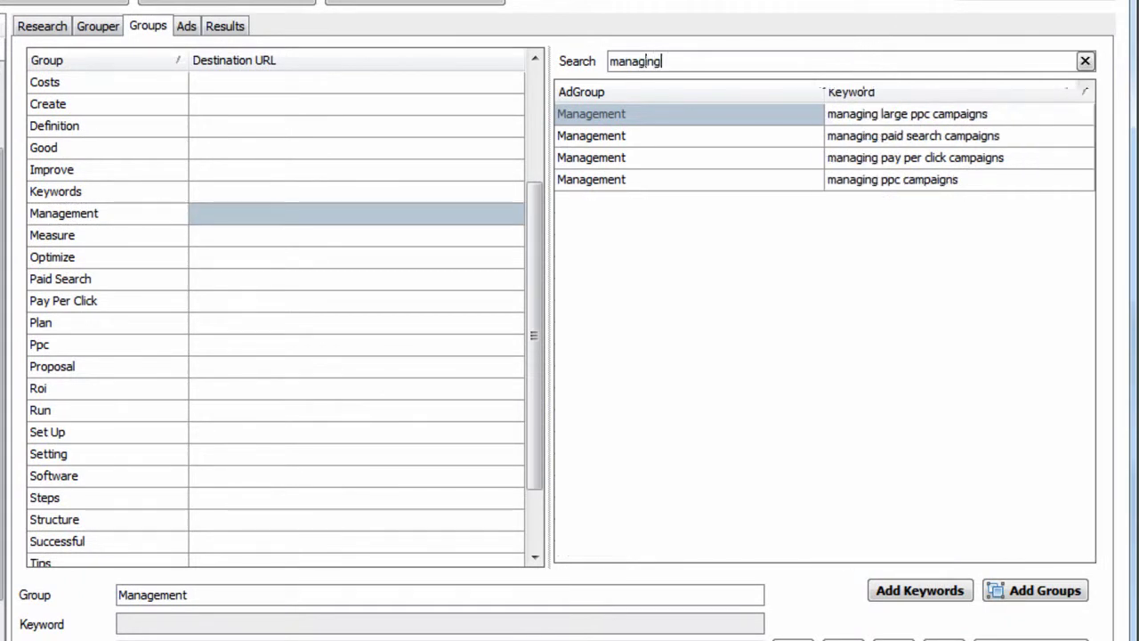
{"action": "left_click", "coordinate": [937, 160]}
{"action": "left_click", "coordinate": [912, 181]}
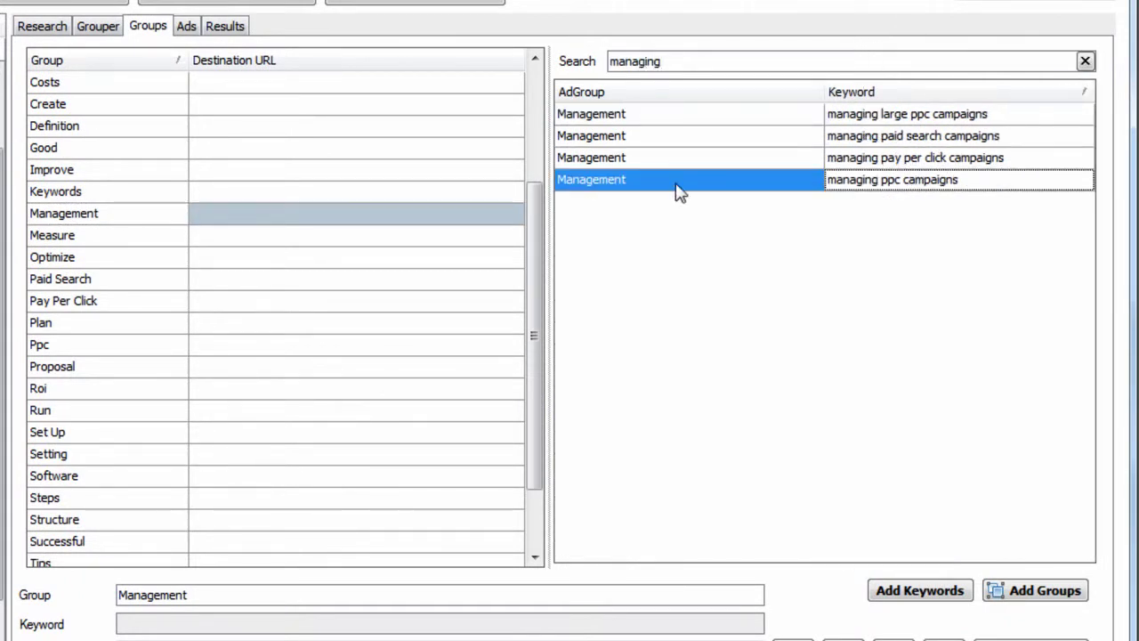
{"action": "left_click", "coordinate": [1085, 60]}
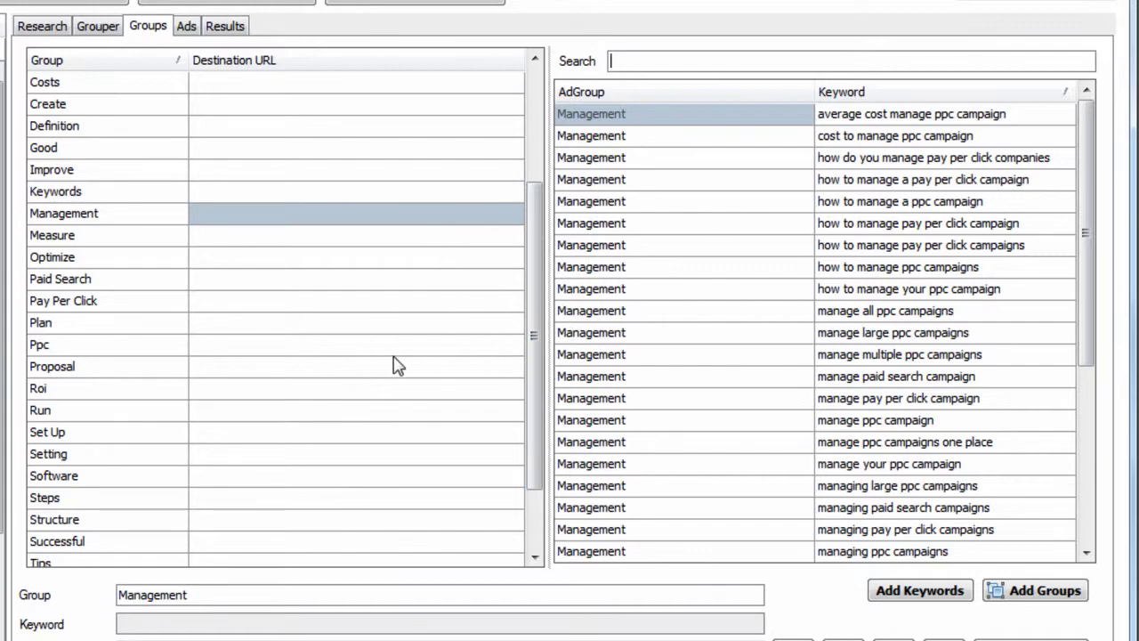
{"action": "left_click", "coordinate": [316, 283]}
{"action": "key", "text": "ctrl+a"}
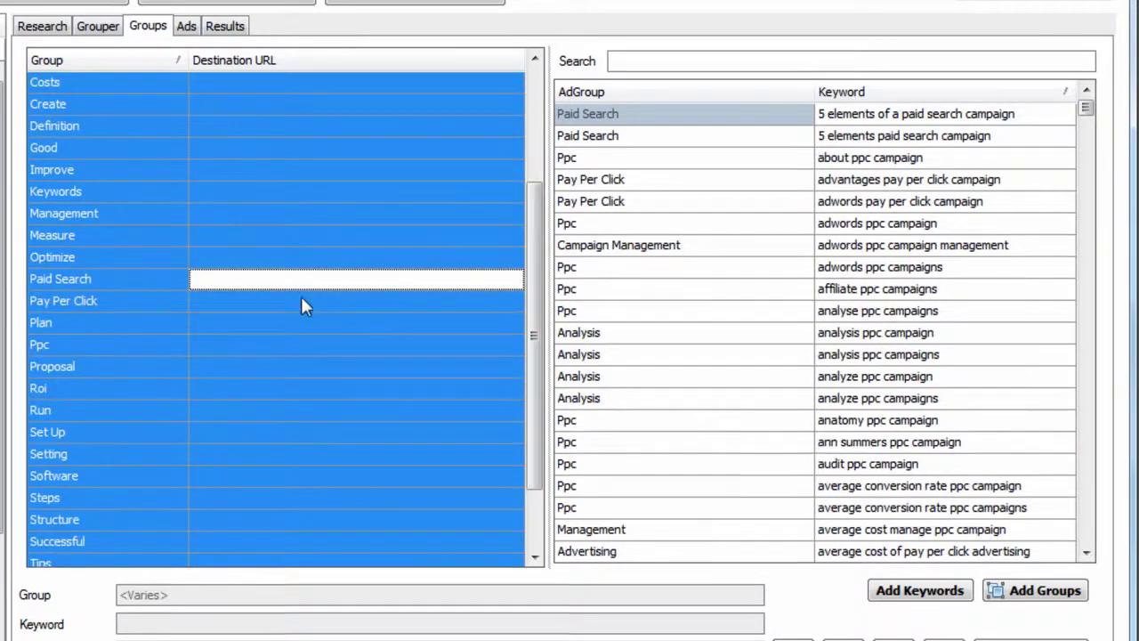
{"action": "left_click", "coordinate": [244, 628]}
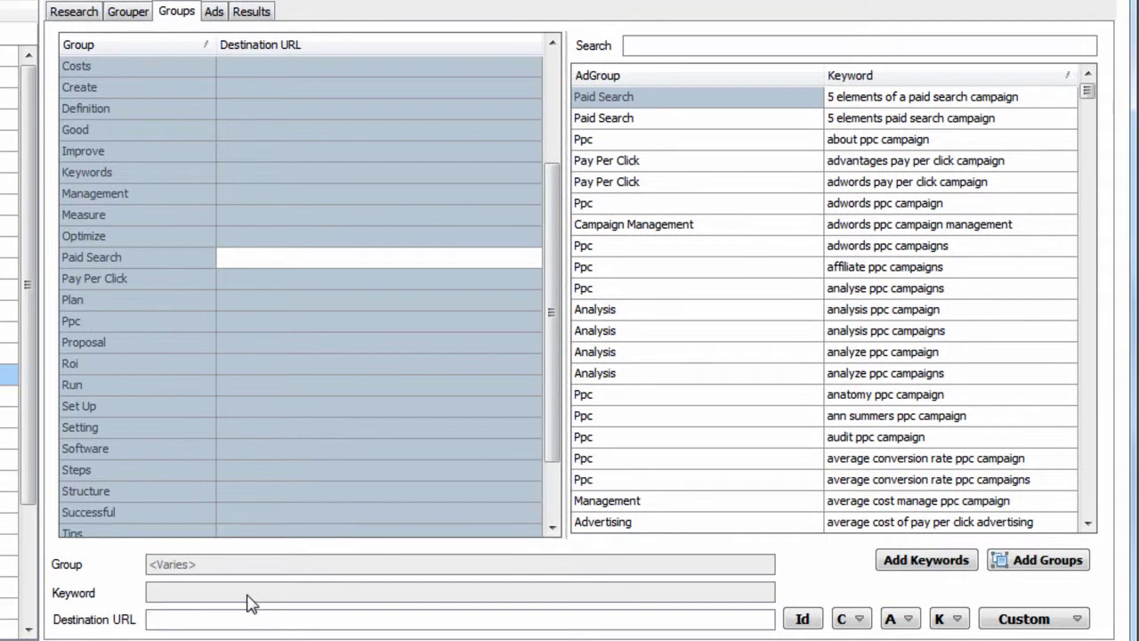
{"action": "type", "text": "http://"}
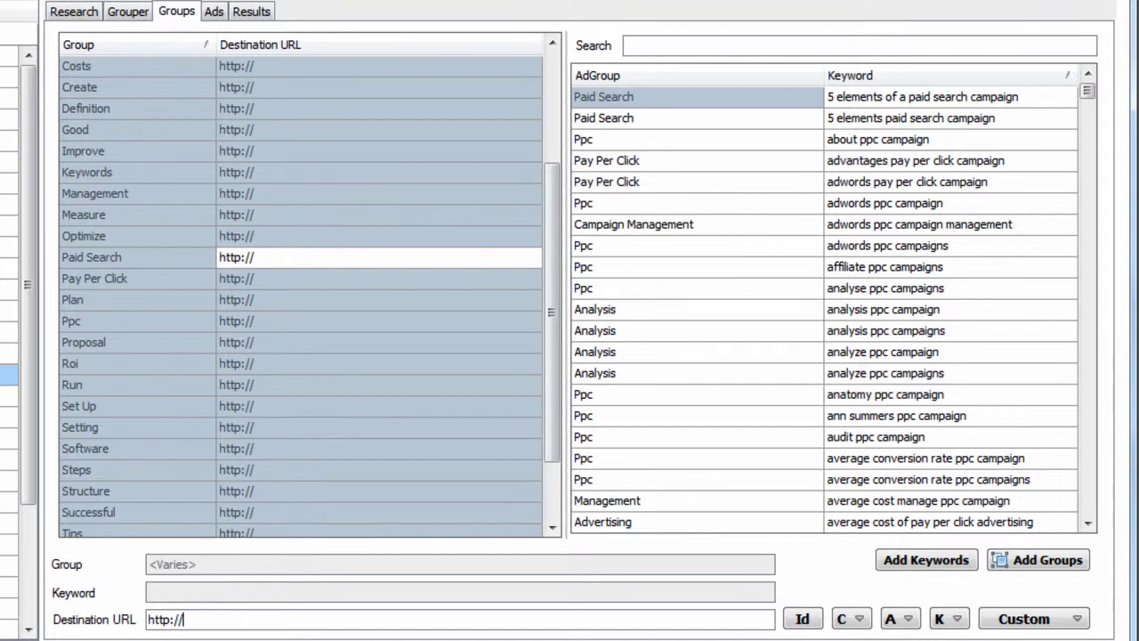
{"action": "type", "text": "ppccampaign"}
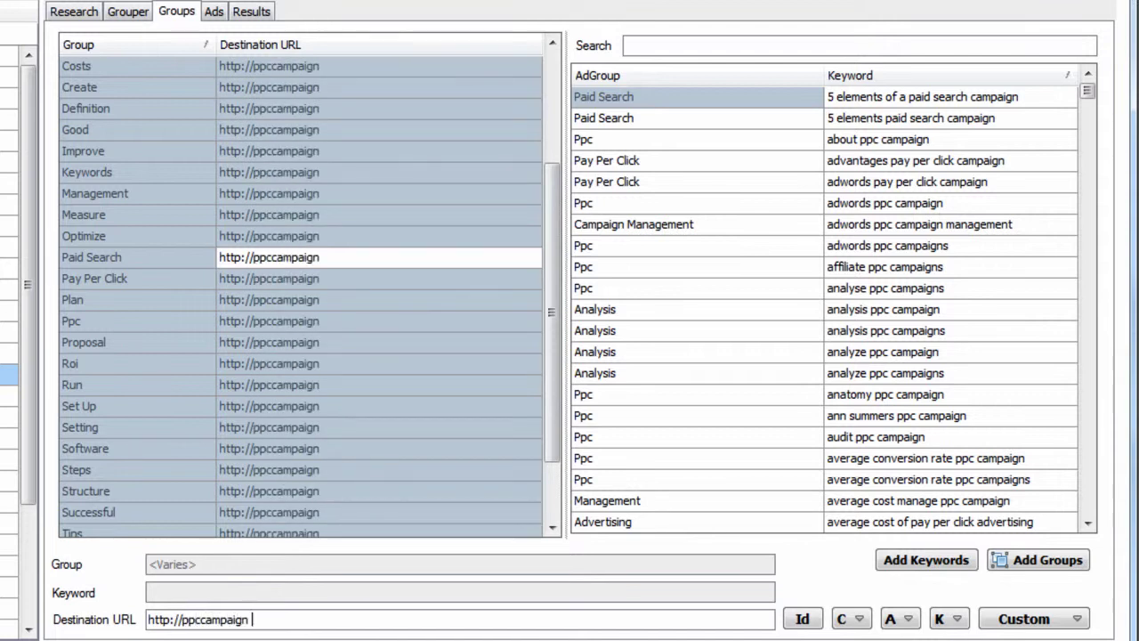
{"action": "key", "text": "BackSpace"}
{"action": "type", "text": "generator."}
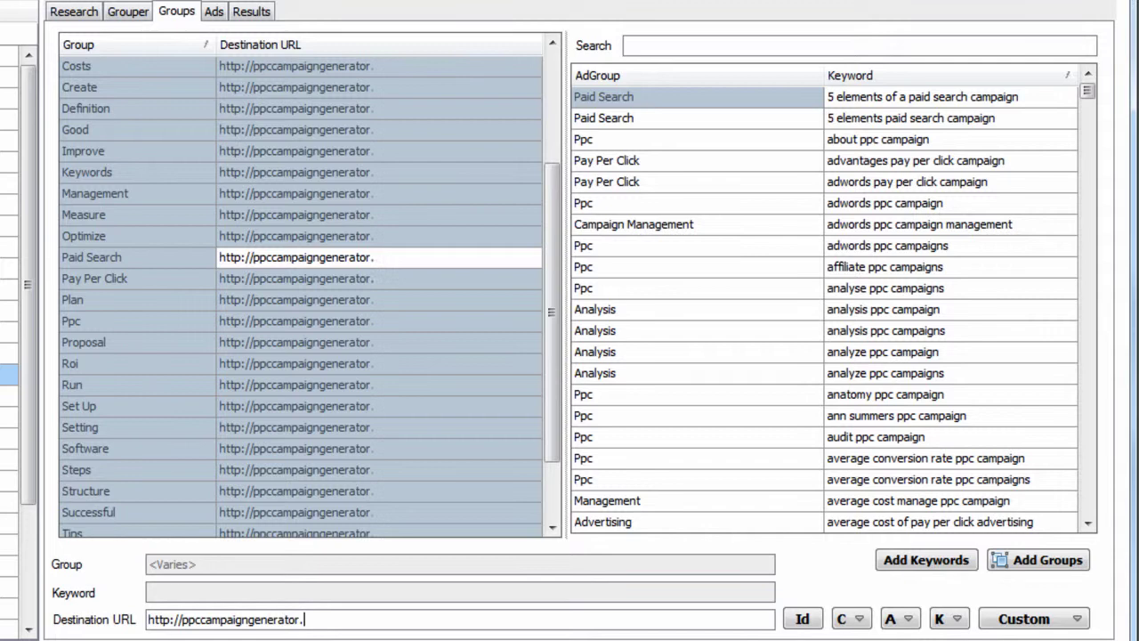
{"action": "type", "text": "com"}
Check the destination URL across the ad groups and on the keywords inside the Advertising group
{"action": "left_click", "coordinate": [343, 449]}
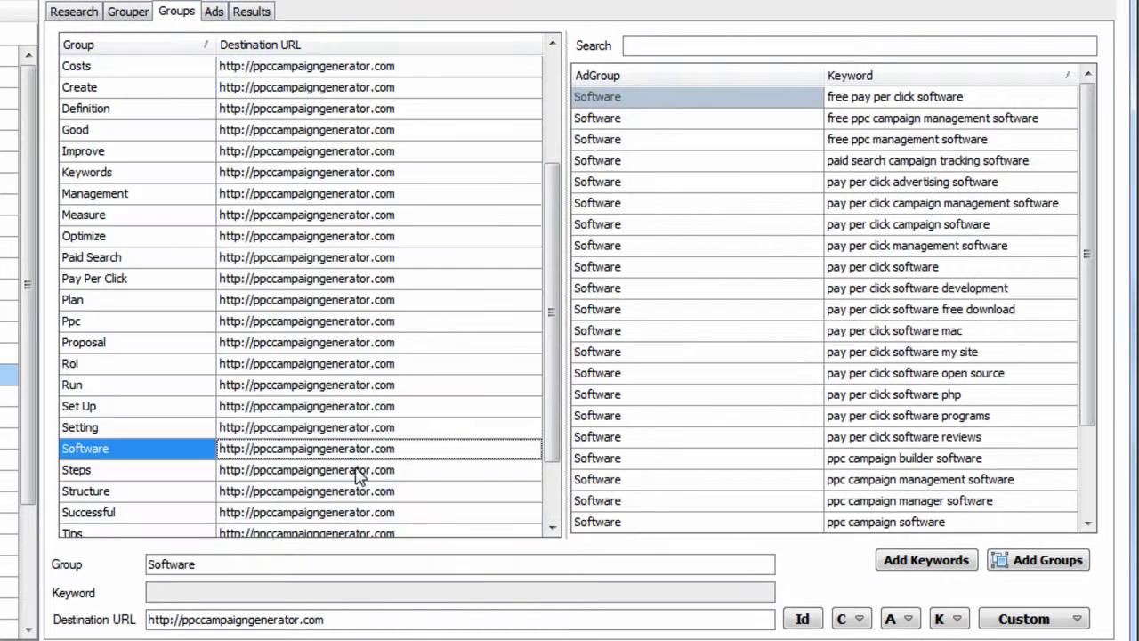
{"action": "left_click", "coordinate": [297, 72]}
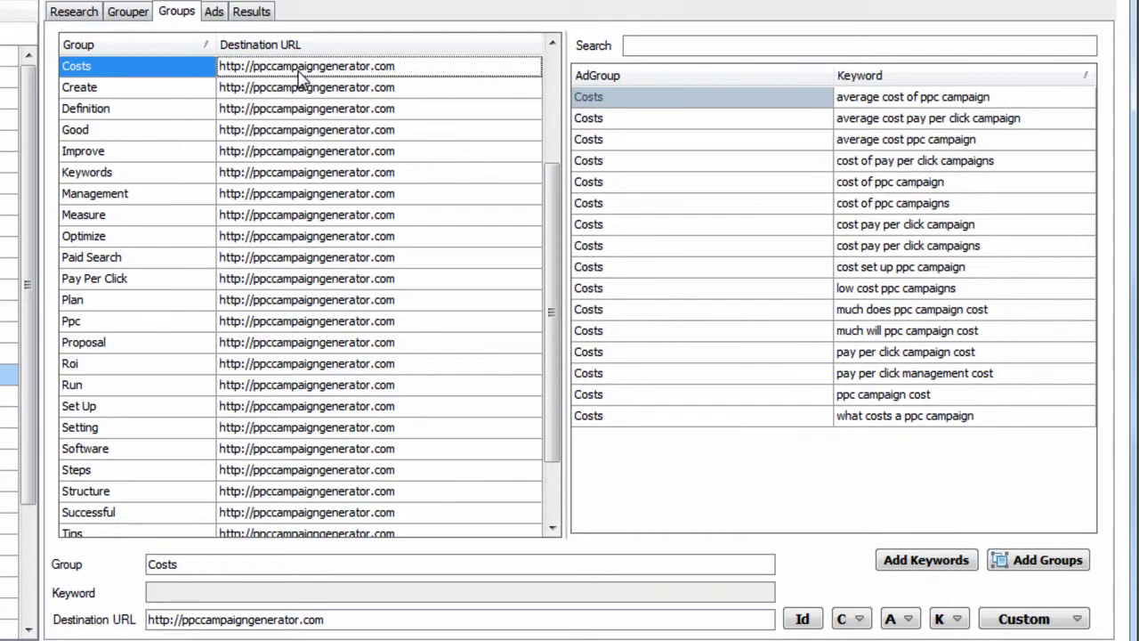
{"action": "left_click_drag", "start_coordinate": [552, 267], "coordinate": [552, 157]}
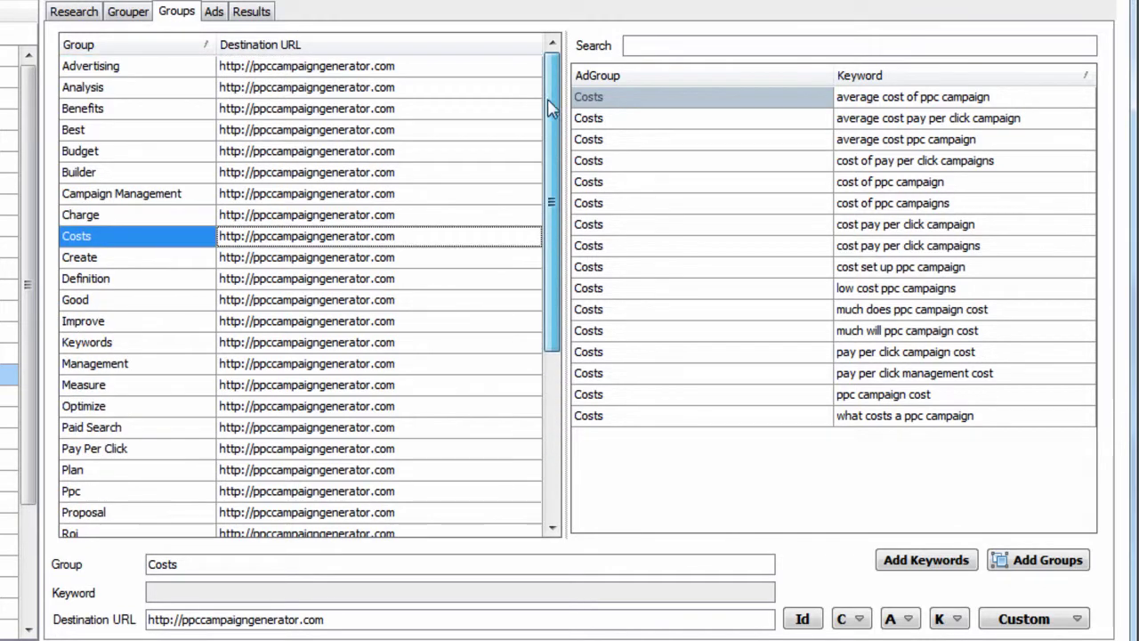
{"action": "left_click", "coordinate": [329, 69]}
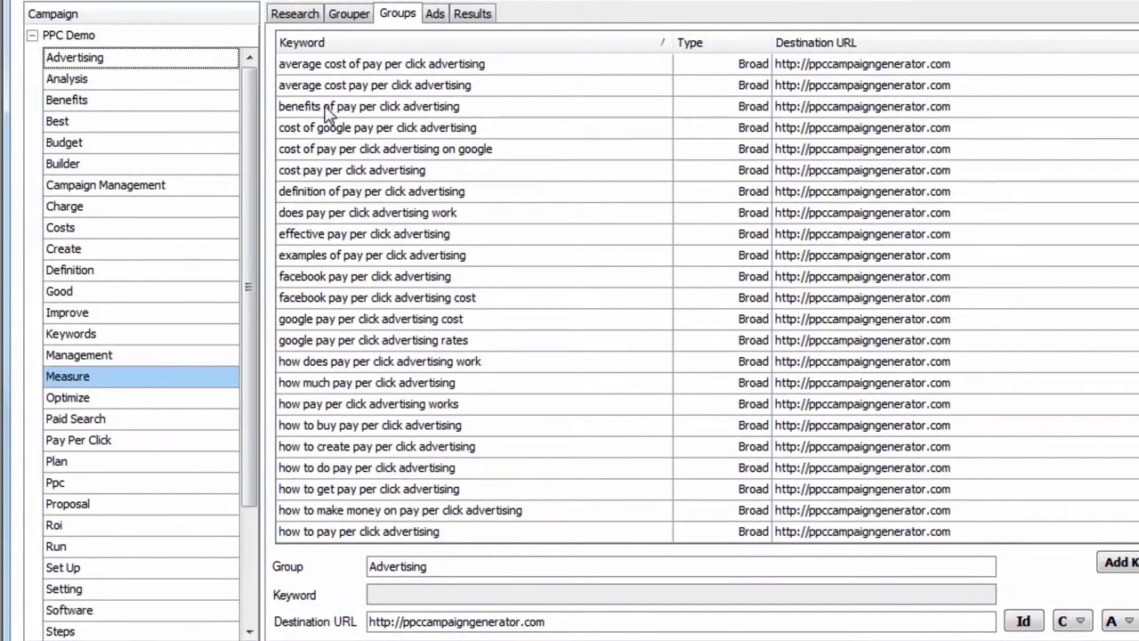
{"action": "left_click", "coordinate": [576, 130]}
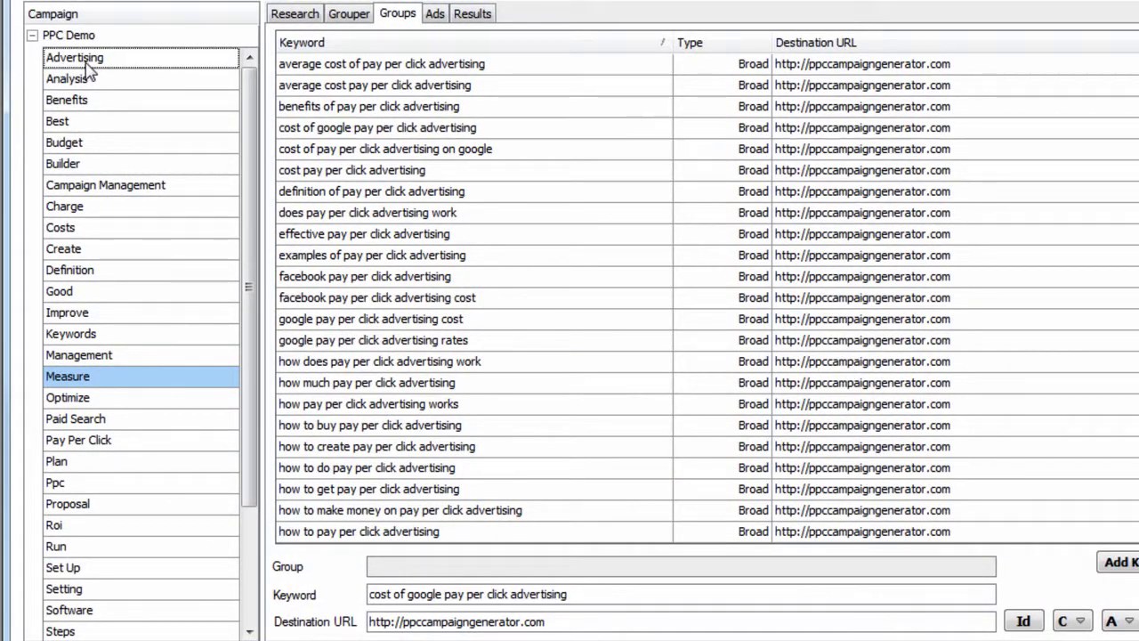
{"action": "left_click", "coordinate": [485, 148]}
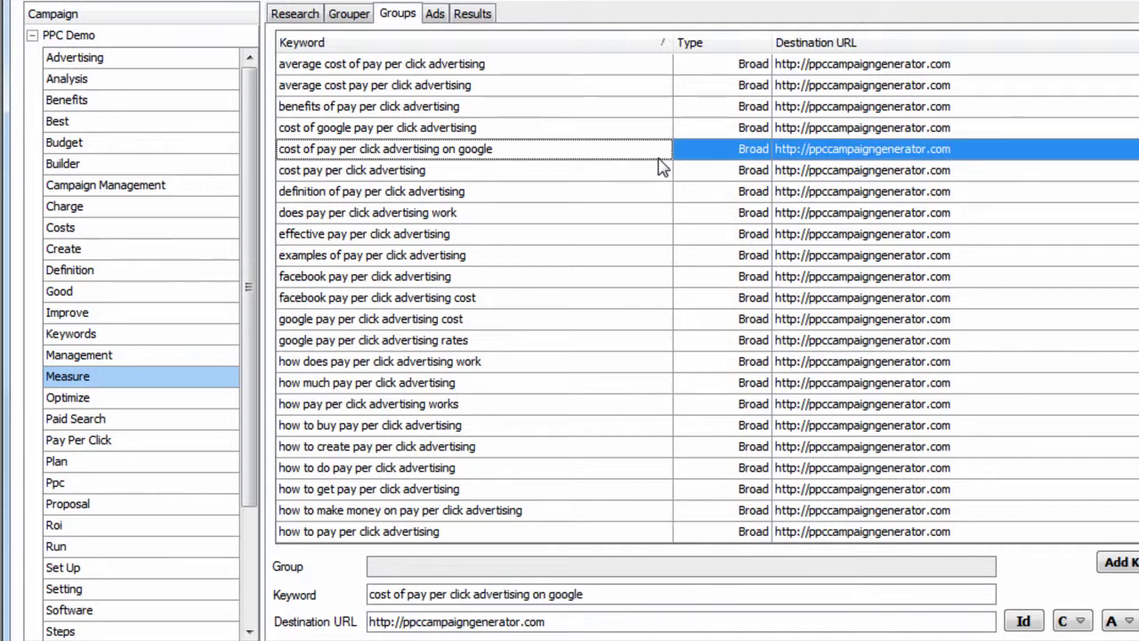
{"action": "left_click", "coordinate": [91, 40]}
{"action": "left_click", "coordinate": [414, 75]}
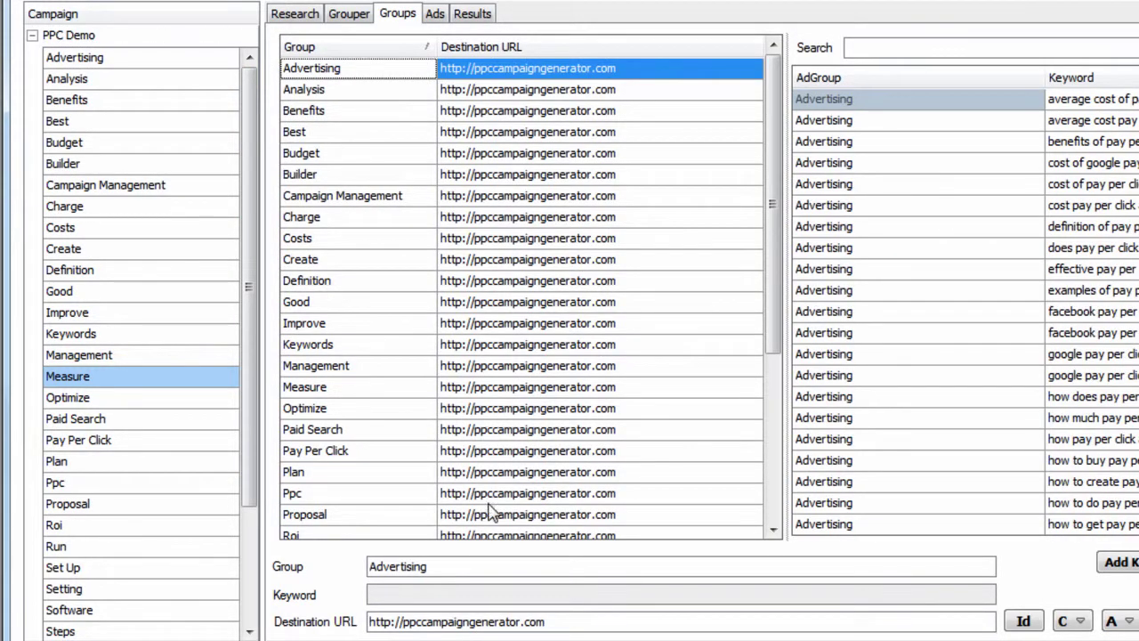
{"action": "left_click", "coordinate": [559, 621]}
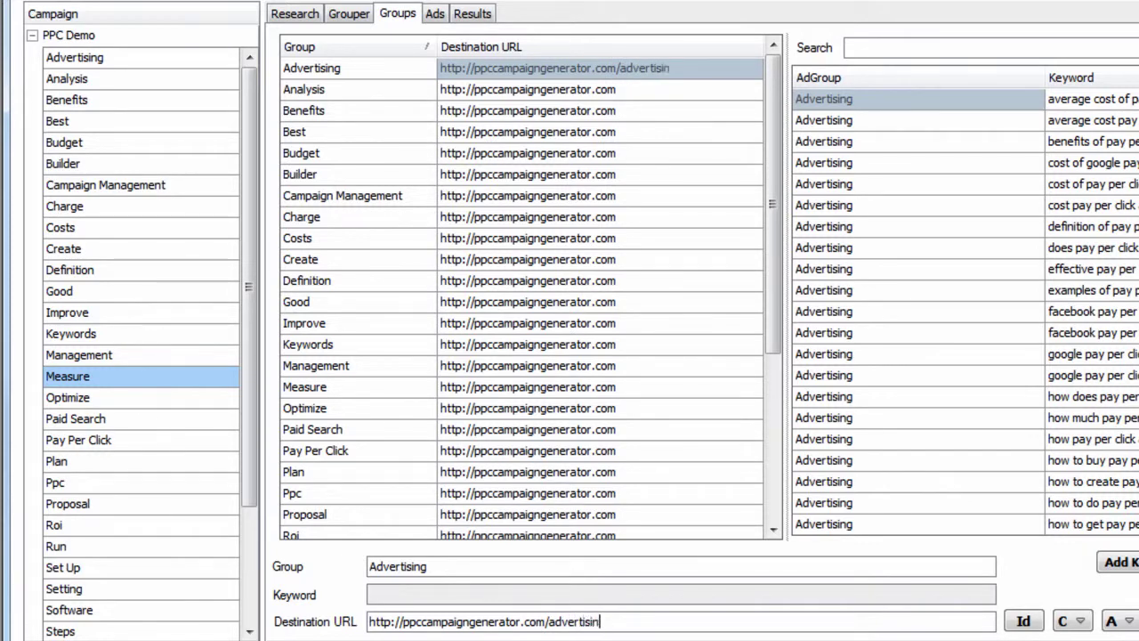
Check the Advertising keywords' destination URLs, and return to the campaign's group list with Campaign Management selected
{"action": "left_click", "coordinate": [194, 59]}
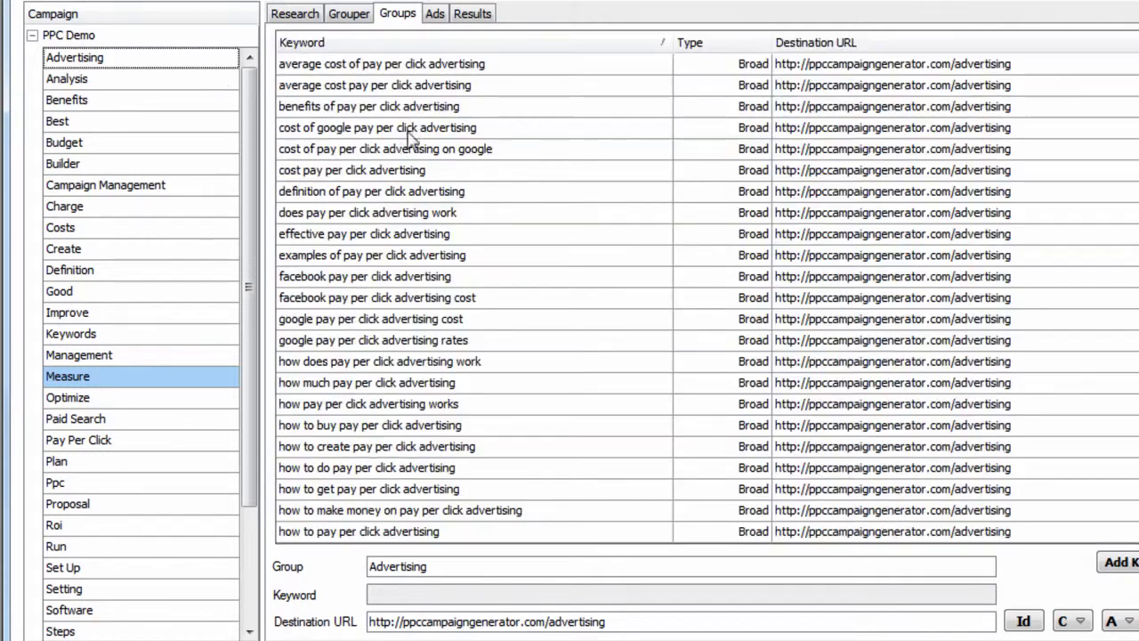
{"action": "left_click", "coordinate": [926, 198]}
{"action": "left_click", "coordinate": [979, 320]}
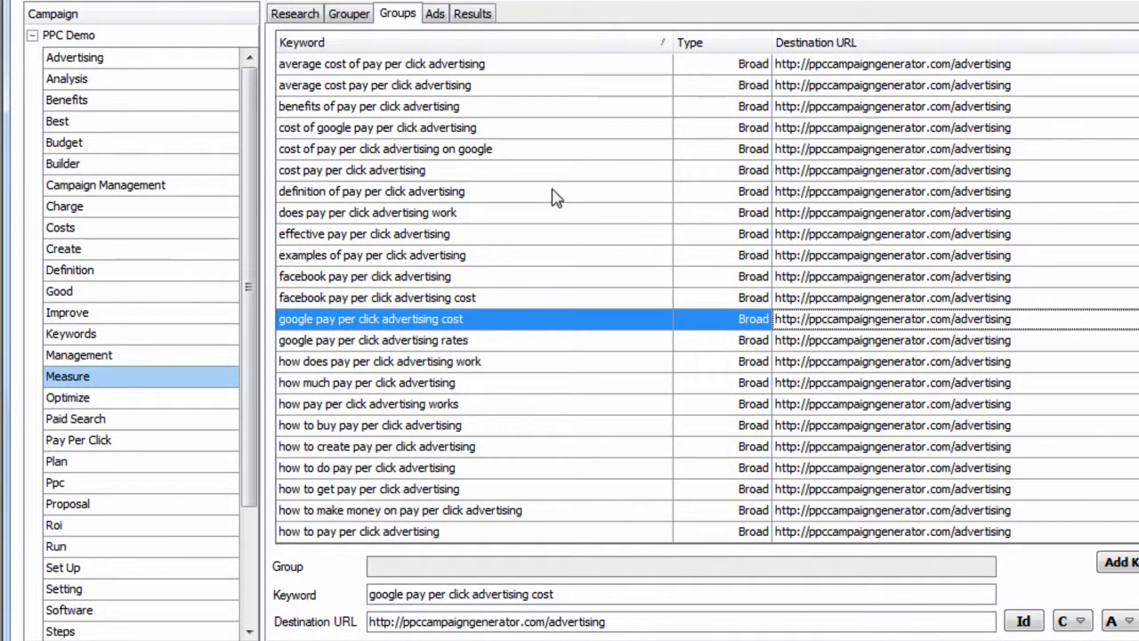
{"action": "left_click", "coordinate": [223, 40]}
{"action": "left_click", "coordinate": [587, 198]}
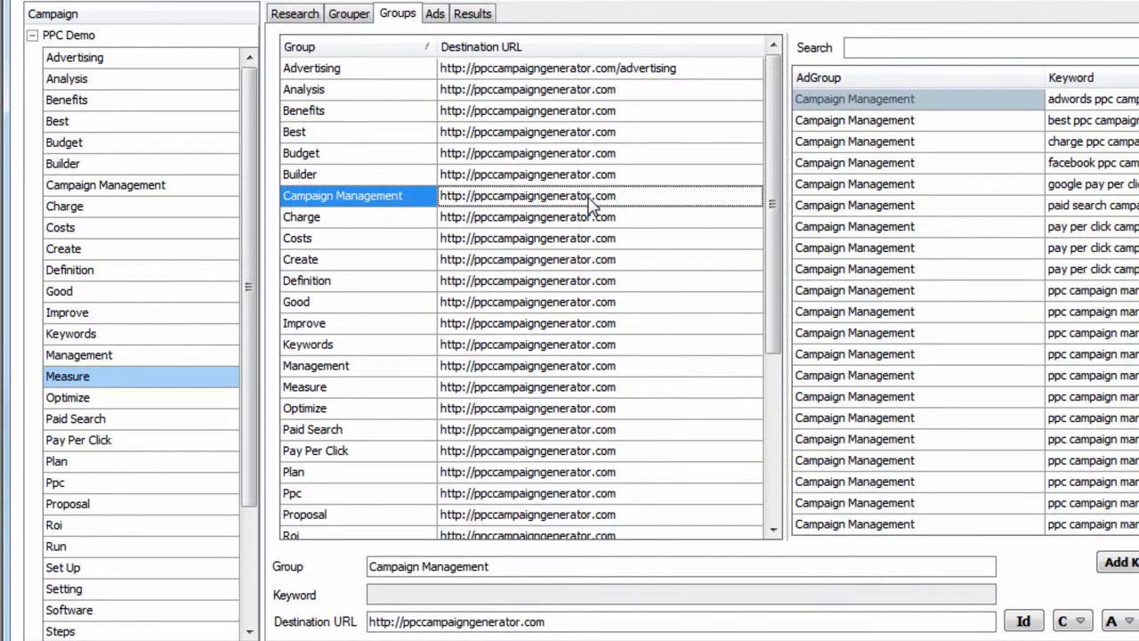
{"action": "key", "text": "ctrl+a"}
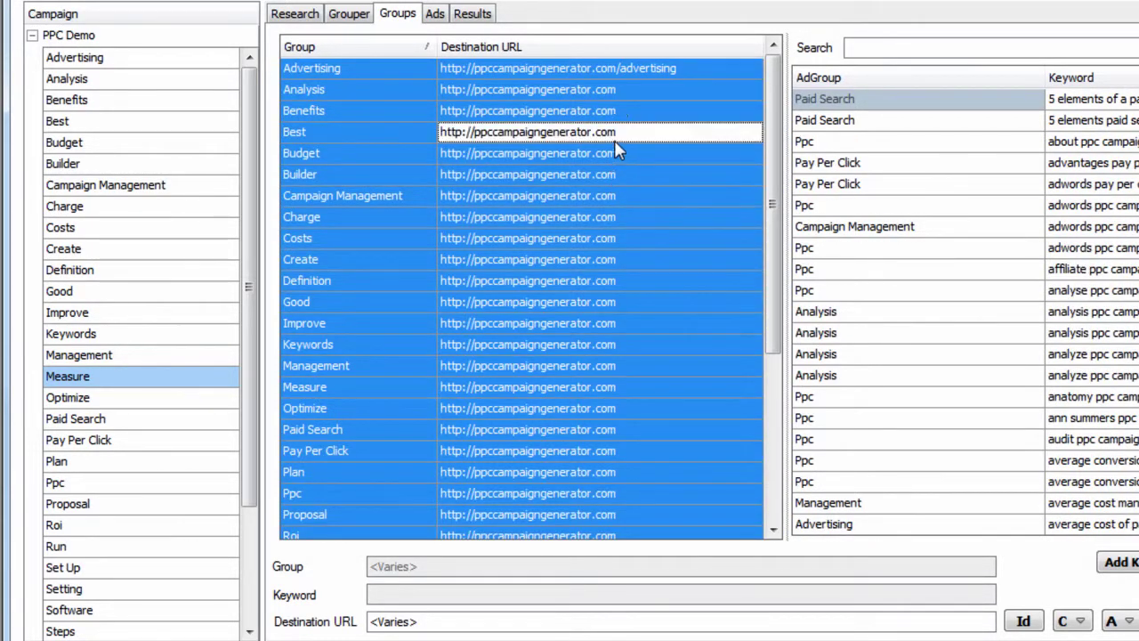
{"action": "left_click", "coordinate": [619, 96]}
{"action": "left_click_drag", "start_coordinate": [546, 621], "coordinate": [329, 610]}
{"action": "key", "text": "ctrl+c"}
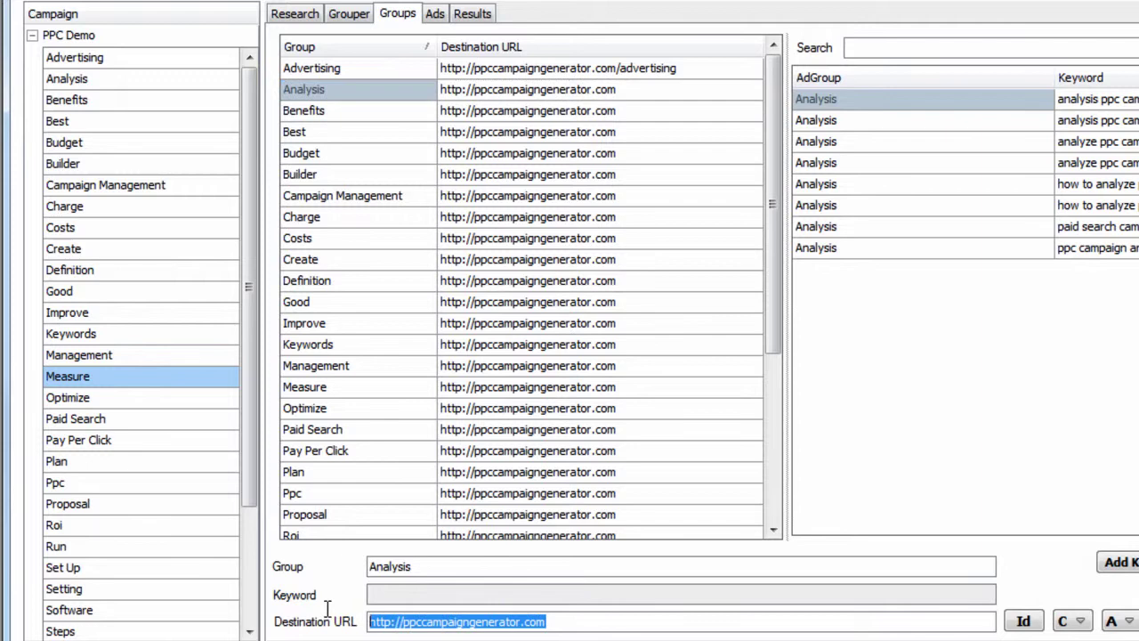
{"action": "left_click", "coordinate": [614, 283]}
{"action": "key", "text": "ctrl+a"}
{"action": "left_click", "coordinate": [444, 621]}
{"action": "key", "text": "ctrl+v"}
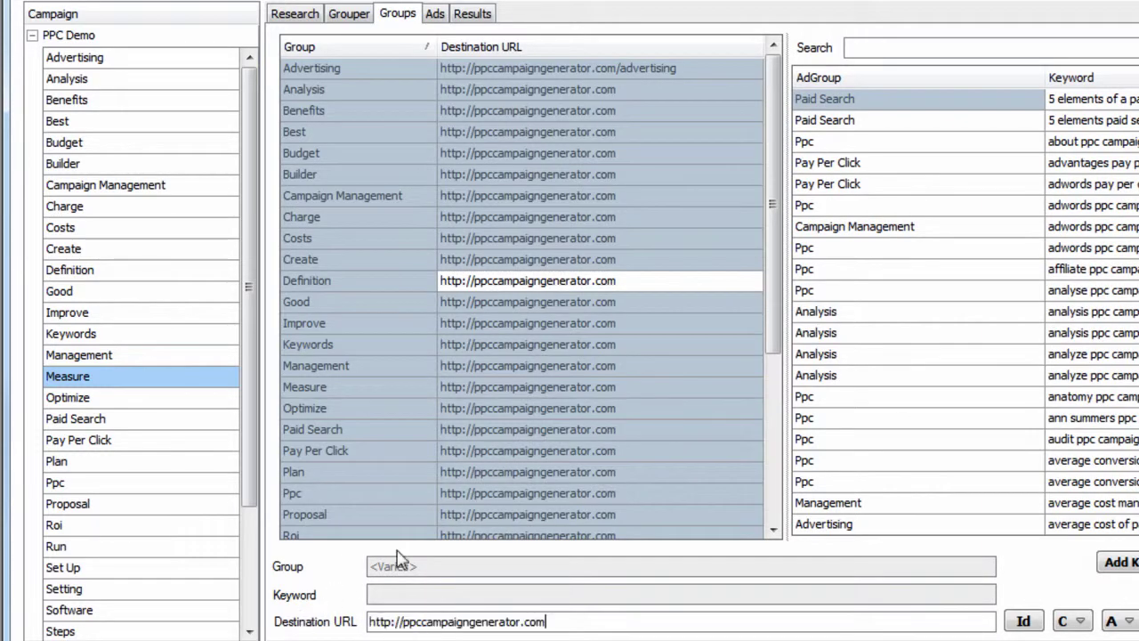
{"action": "key", "text": "Return"}
{"action": "left_click", "coordinate": [520, 387]}
{"action": "left_click", "coordinate": [560, 267]}
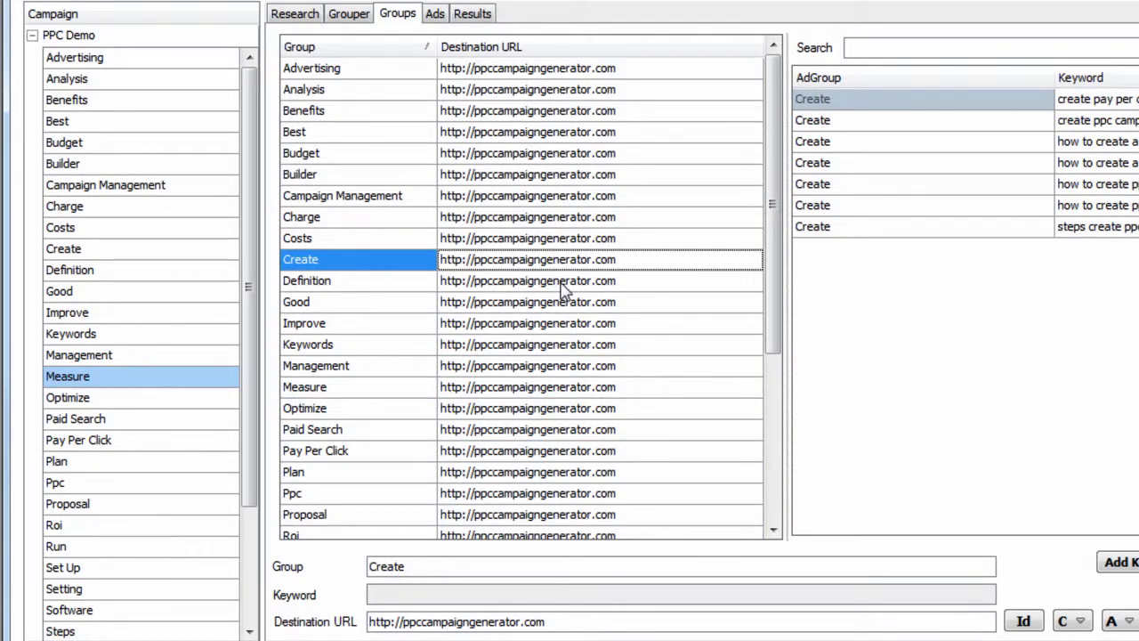
Append the preset custom tracking parameters, from utm_source=google and utm_medium=cpc through utm_campaign={campaign[%20]}, to every ad group's destination URL
{"action": "key", "text": "ctrl+a"}
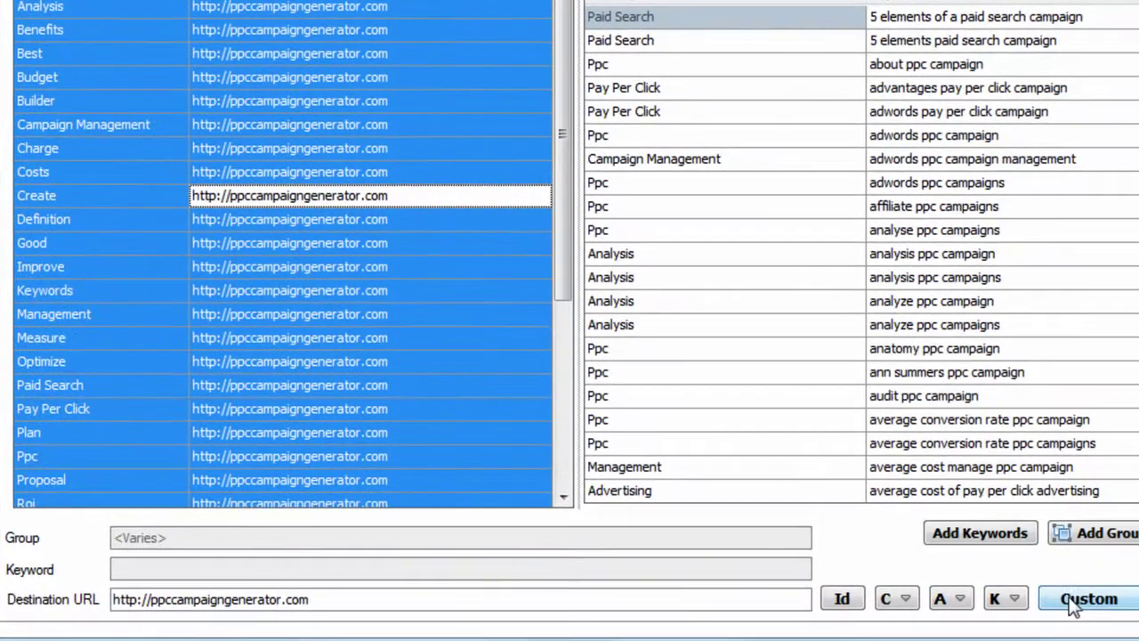
{"action": "left_click", "coordinate": [1136, 621]}
{"action": "left_click", "coordinate": [1077, 555]}
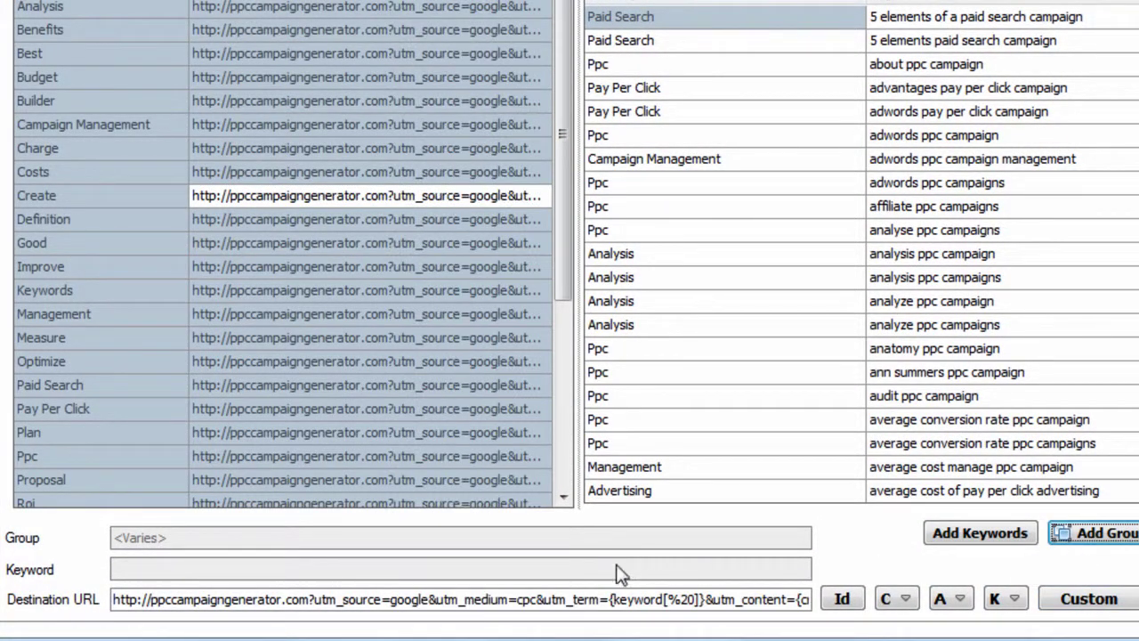
{"action": "left_click_drag", "start_coordinate": [511, 599], "coordinate": [834, 606]}
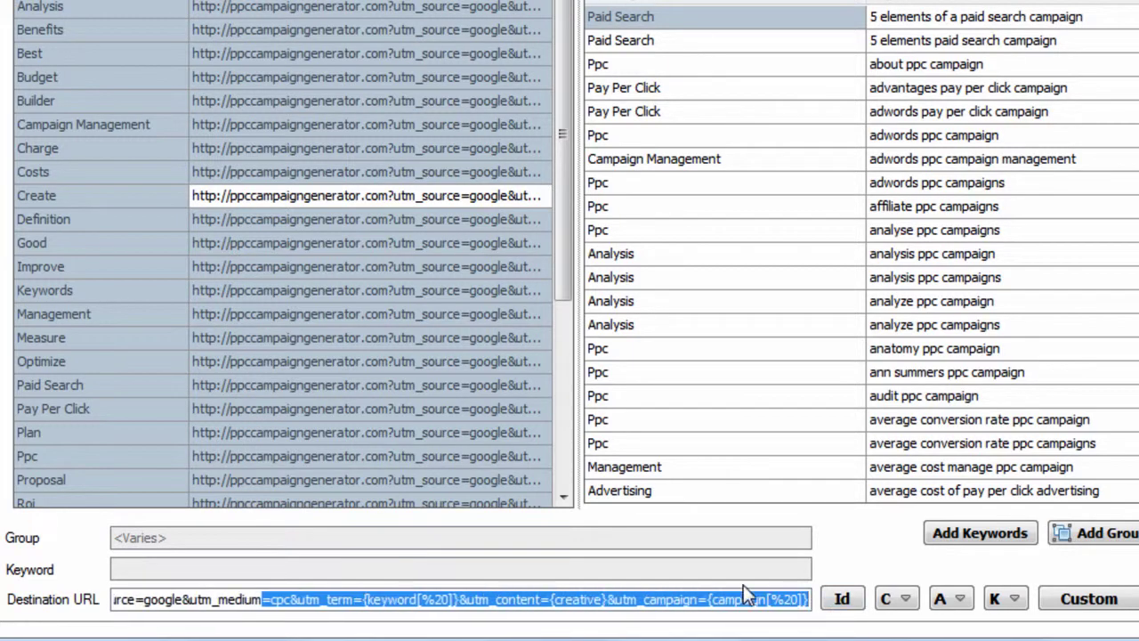
Replace the tracking parameters after the question mark in the Good group's destination URL with campaign_name=
{"action": "left_click", "coordinate": [360, 245]}
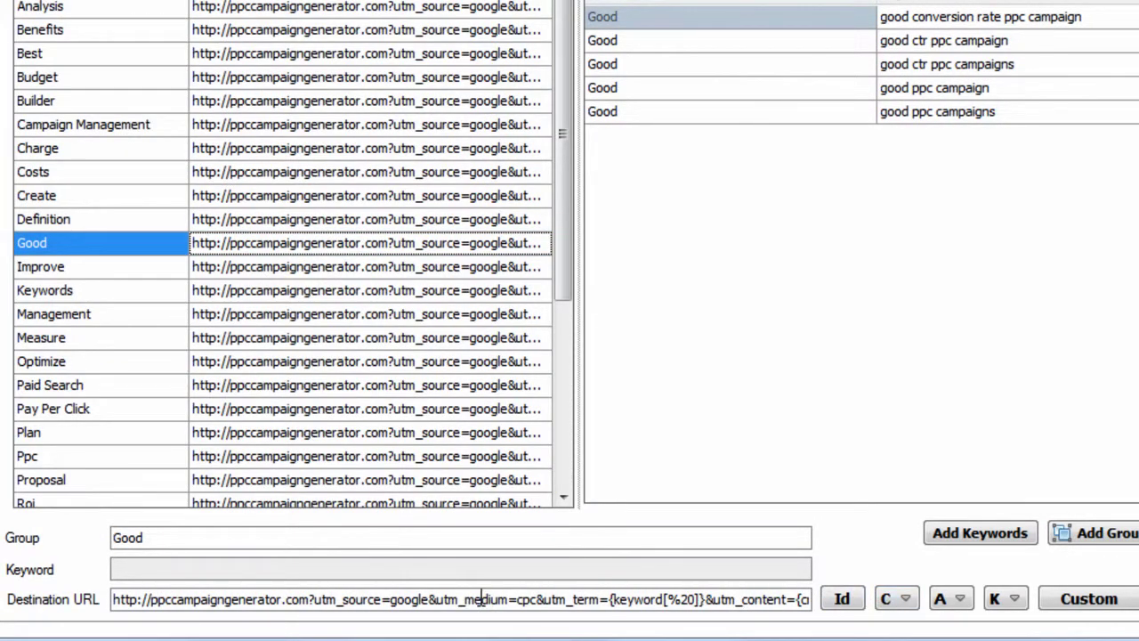
{"action": "left_click_drag", "start_coordinate": [316, 599], "coordinate": [839, 627]}
{"action": "key", "text": "BackSpace"}
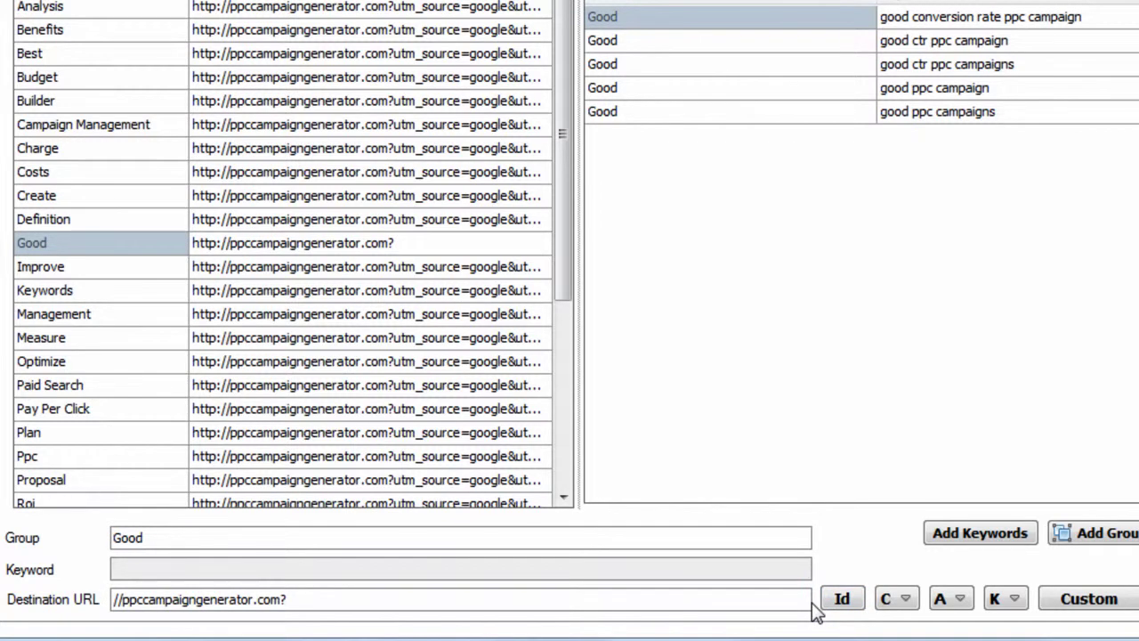
{"action": "type", "text": "campaign_"}
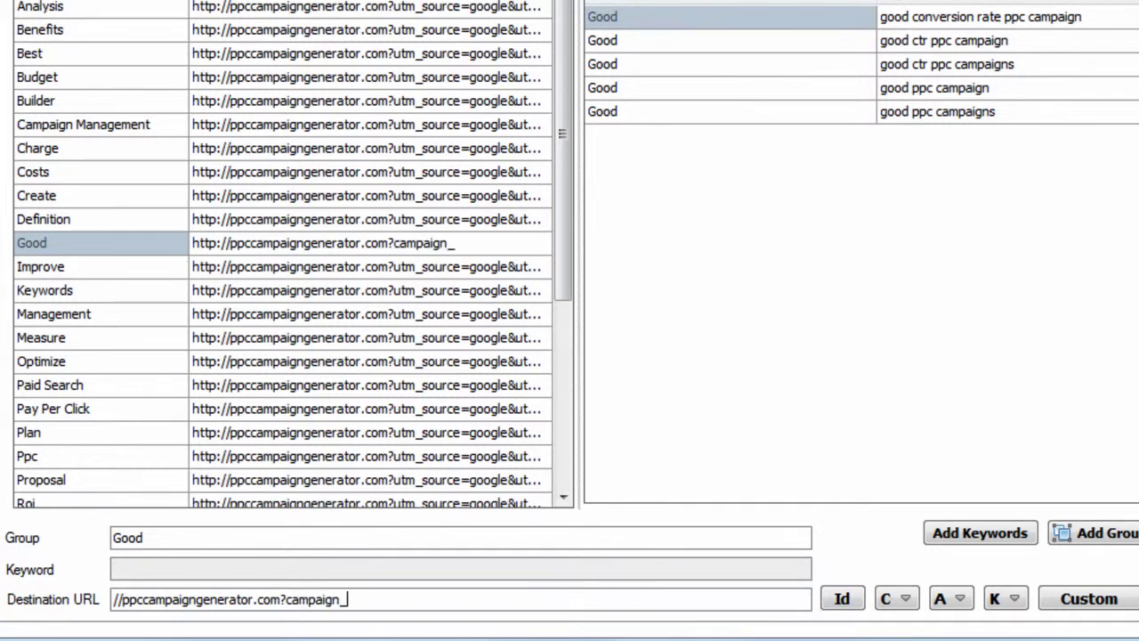
{"action": "type", "text": "name="}
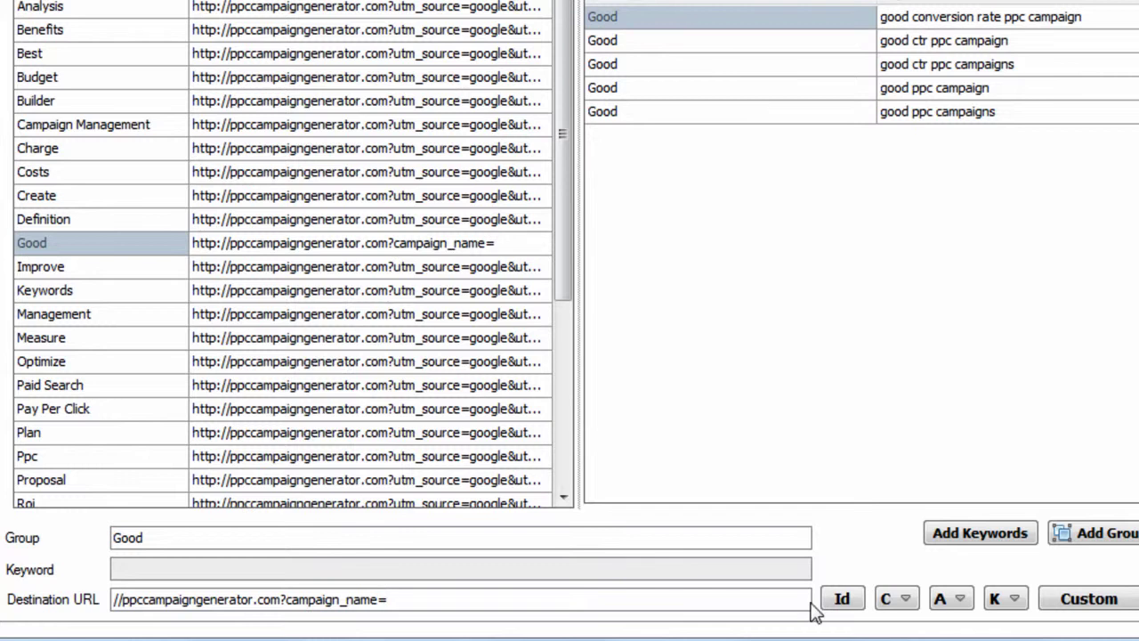
Insert the campaign placeholder with hyphens for spaces, {campaign[-]}, at the end of the Good group's destination URL and review it
{"action": "left_click", "coordinate": [905, 602]}
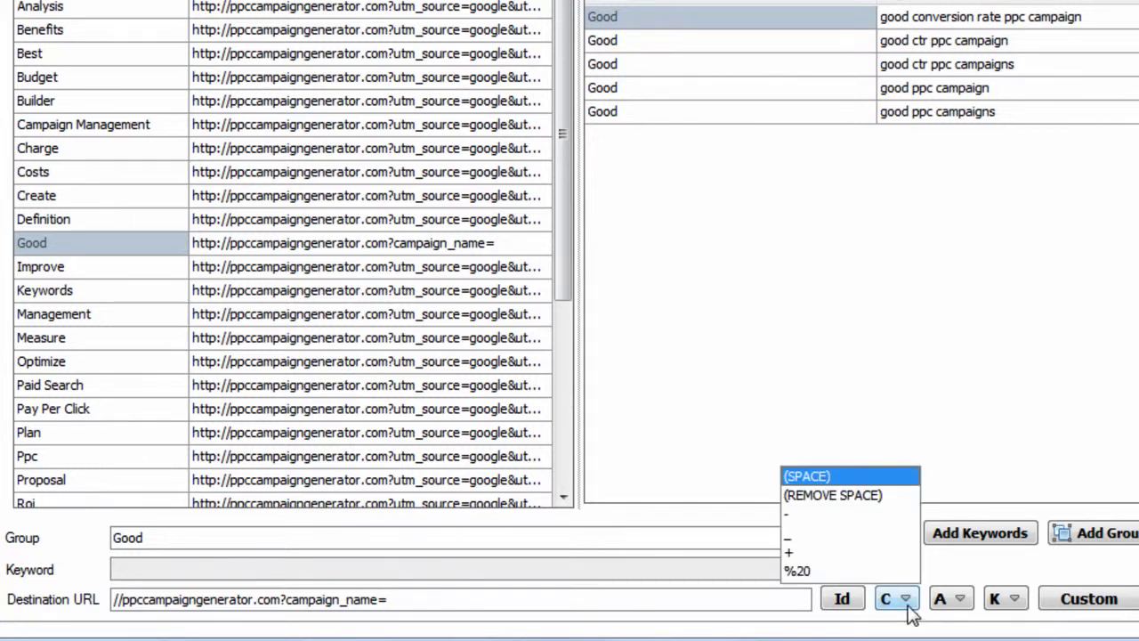
{"action": "left_click", "coordinate": [819, 516]}
{"action": "left_click_drag", "start_coordinate": [496, 603], "coordinate": [427, 601]}
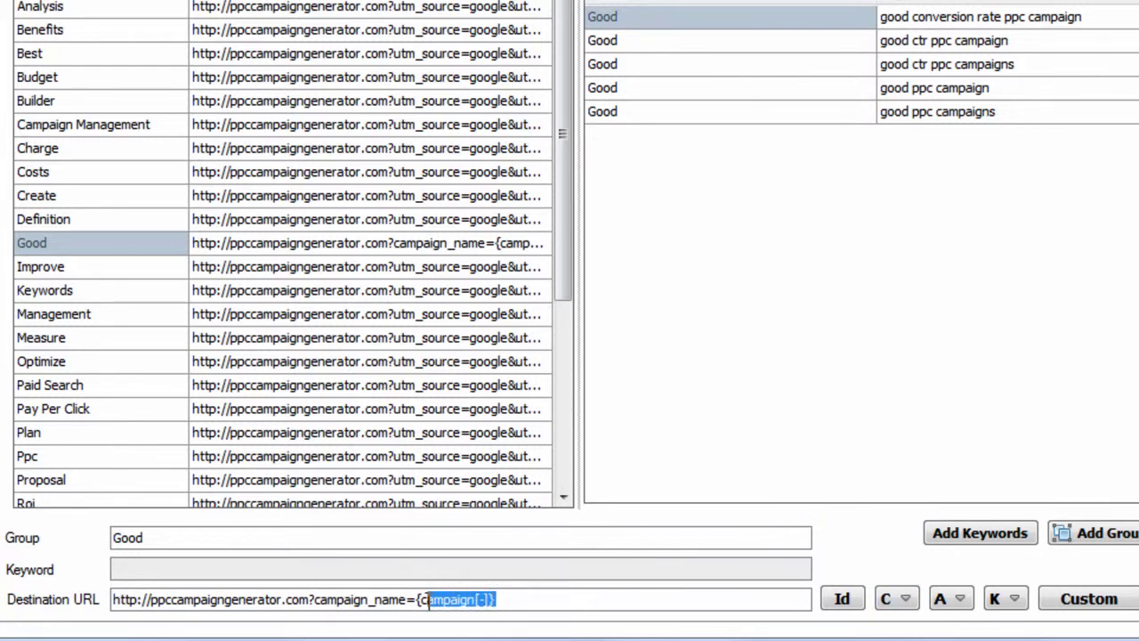
{"action": "left_click", "coordinate": [428, 602]}
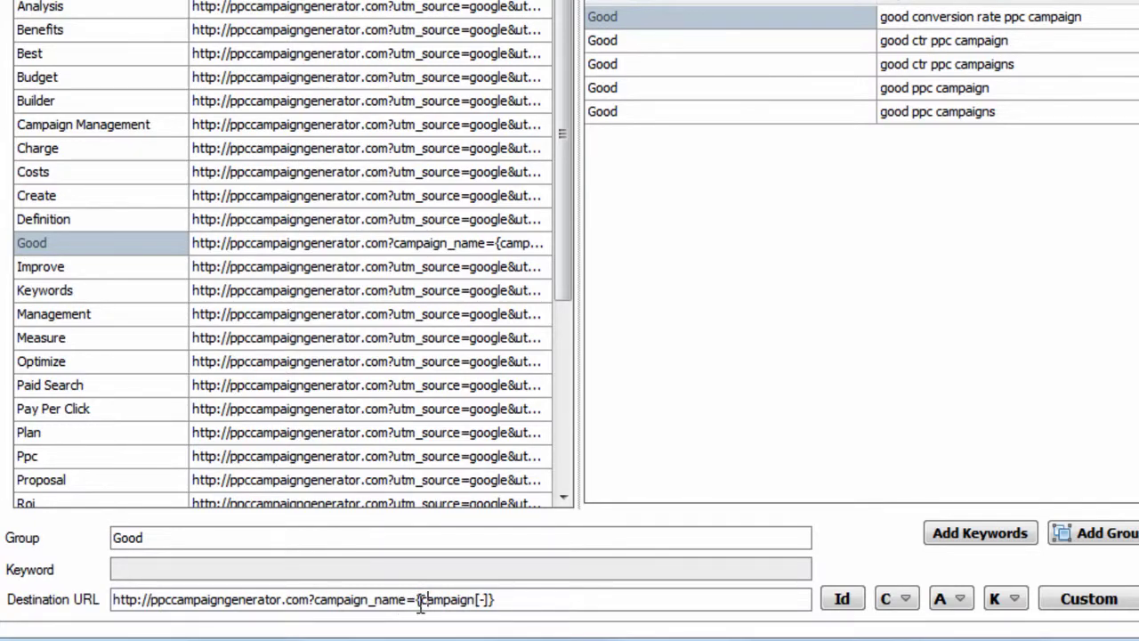
{"action": "left_click_drag", "start_coordinate": [503, 601], "coordinate": [417, 602]}
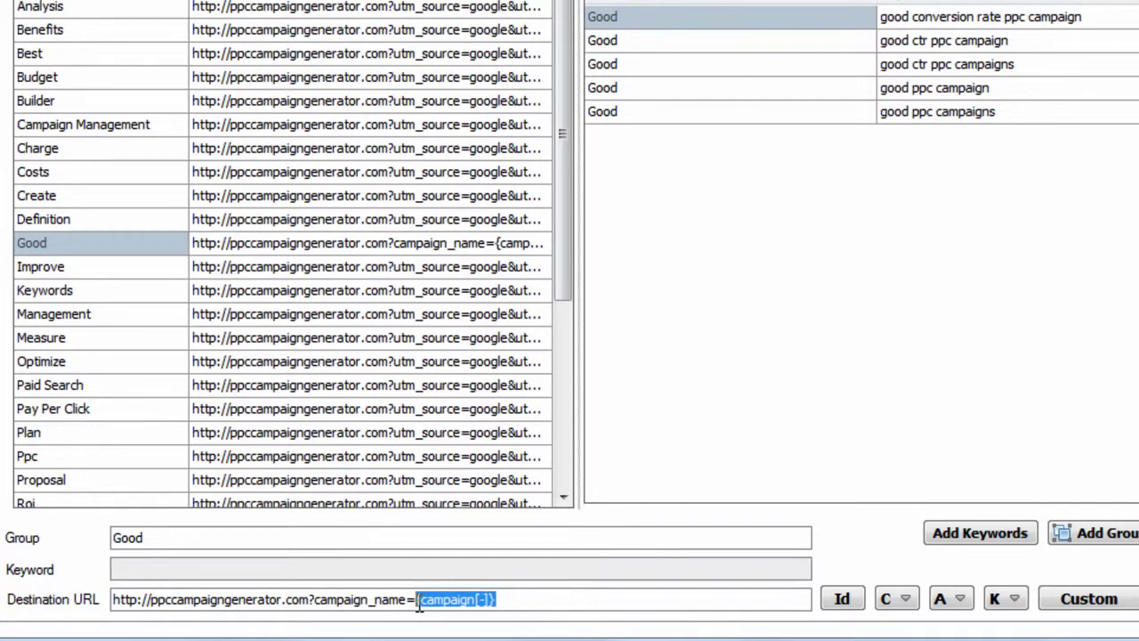
{"action": "left_click", "coordinate": [428, 602]}
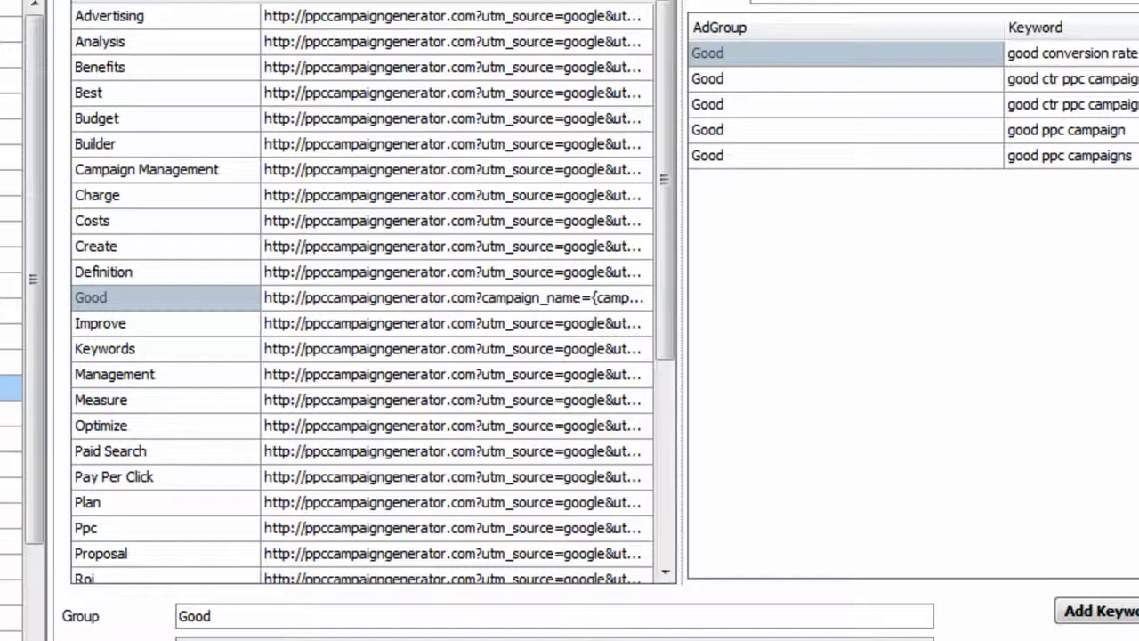
Show all keywords of the PPC Demo campaign, search them for "ppc", and clear the search
{"action": "left_click", "coordinate": [107, 198]}
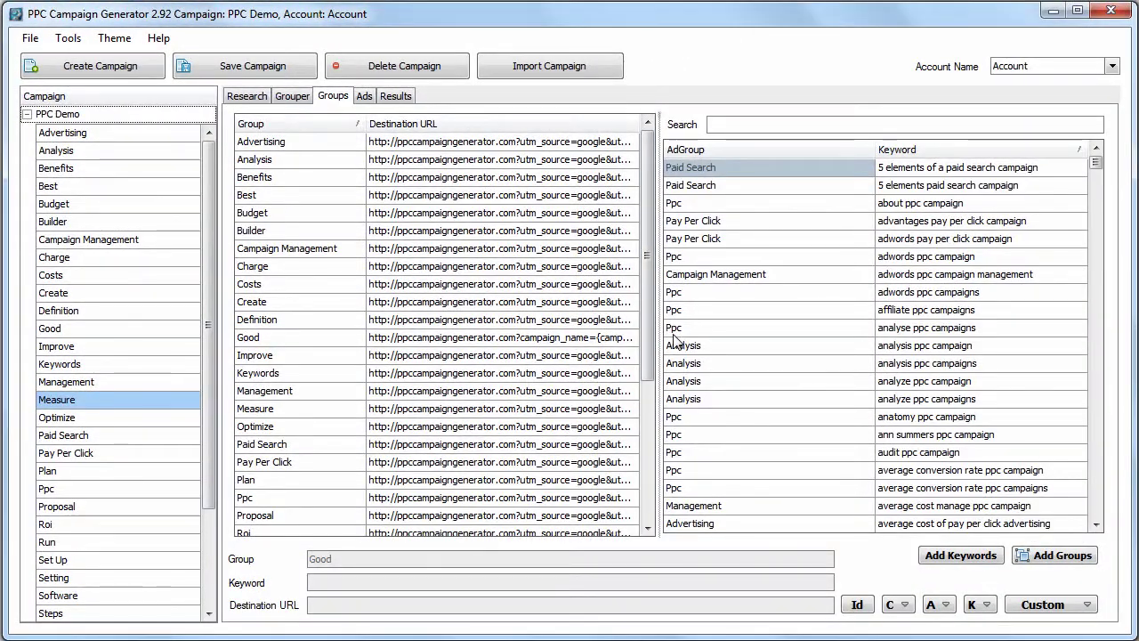
{"action": "left_click", "coordinate": [767, 126]}
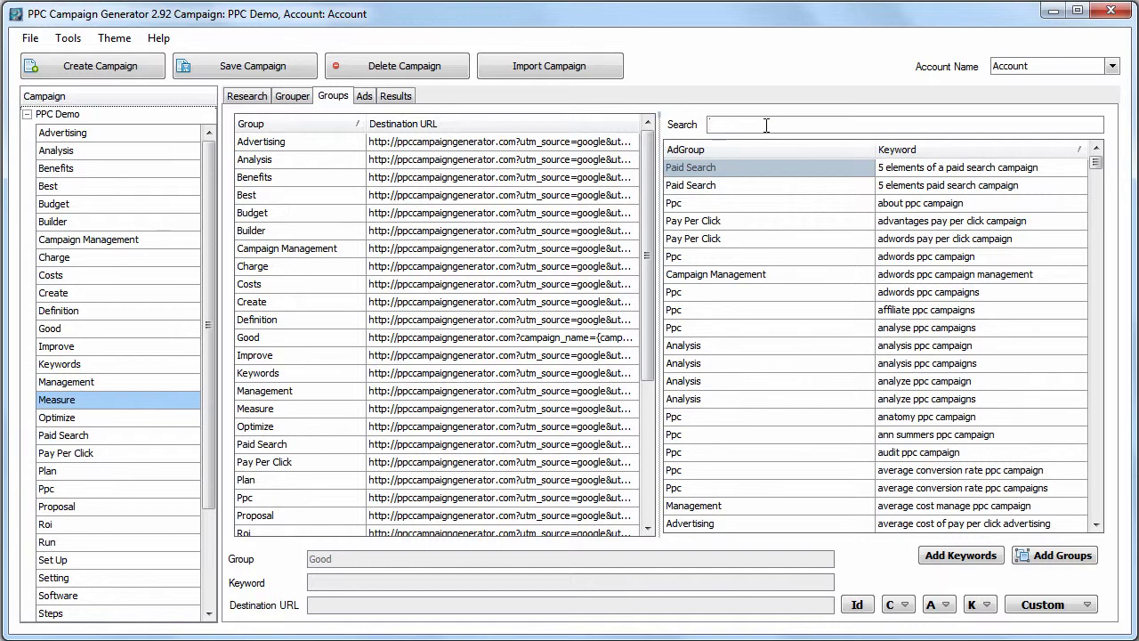
{"action": "type", "text": "ppc"}
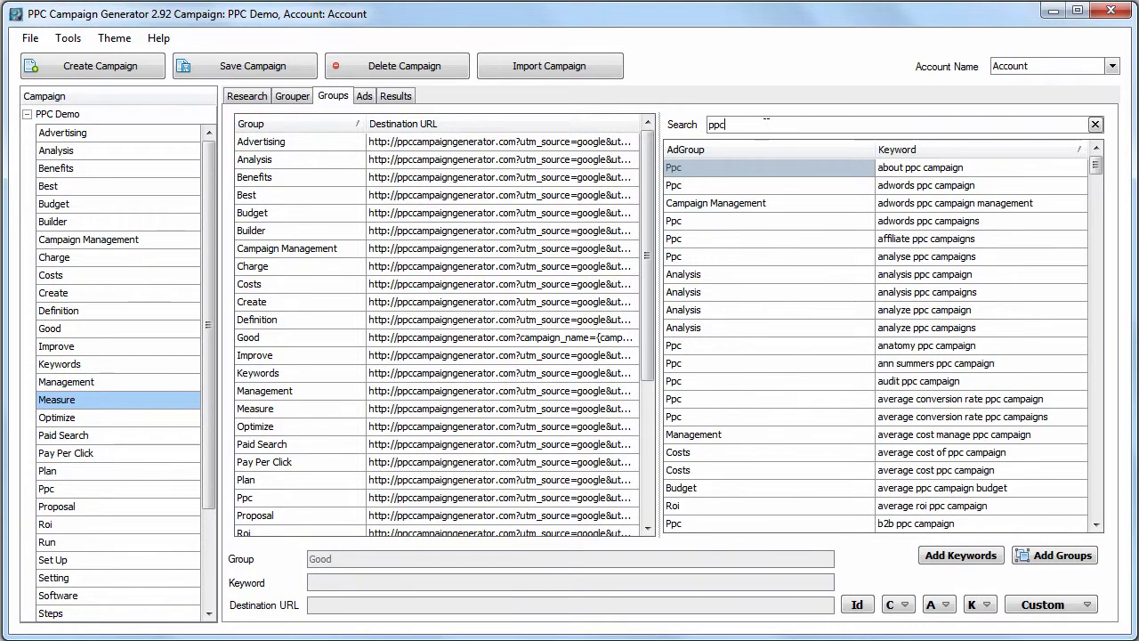
{"action": "key", "text": "BackSpace"}
{"action": "key", "text": "BackSpace"}
{"action": "key", "text": "BackSpace"}
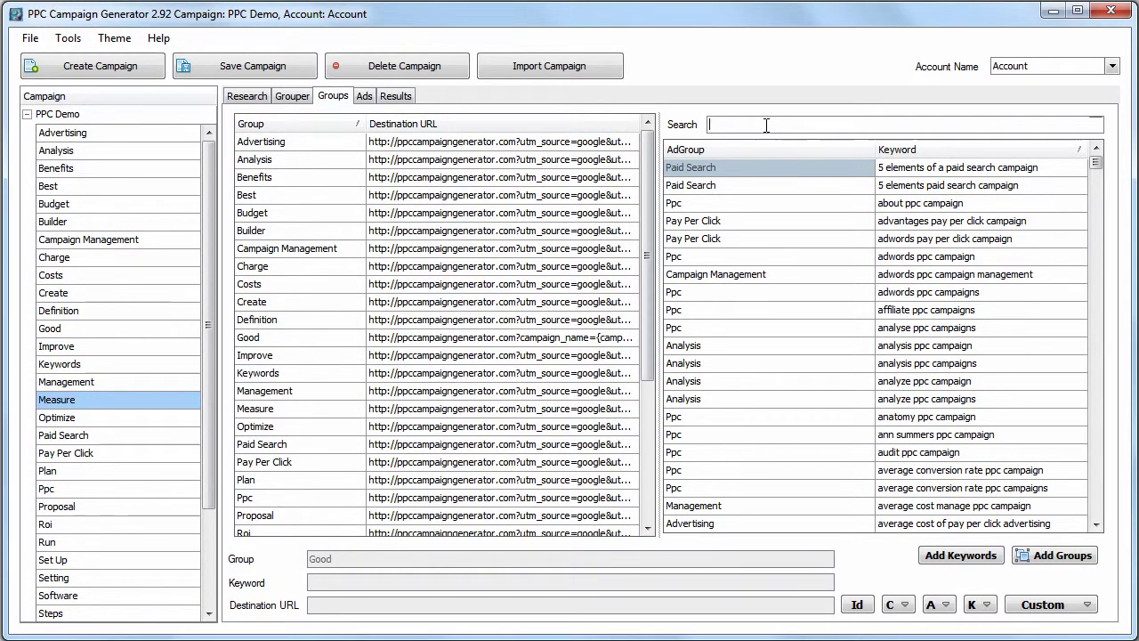
Search the campaign's keywords for "element" and "elements", and clear the search
{"action": "type", "text": "element"}
{"action": "type", "text": "t"}
{"action": "key", "text": "BackSpace"}
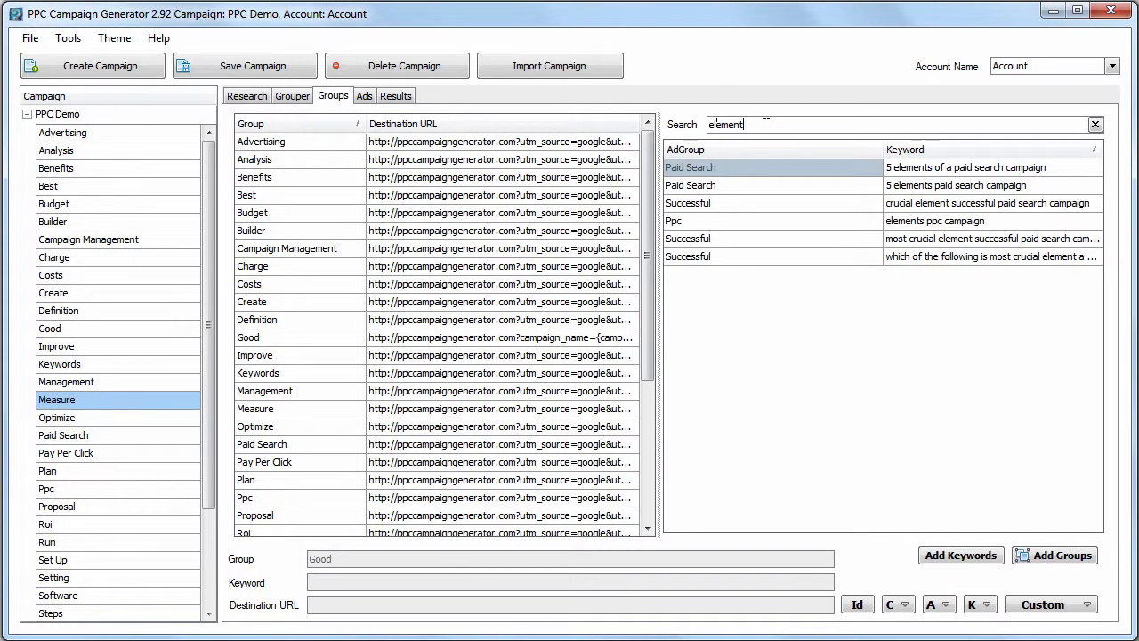
{"action": "type", "text": "s"}
{"action": "key", "text": "BackSpace"}
{"action": "key", "text": "BackSpace"}
{"action": "key", "text": "BackSpace"}
{"action": "key", "text": "BackSpace"}
{"action": "key", "text": "BackSpace"}
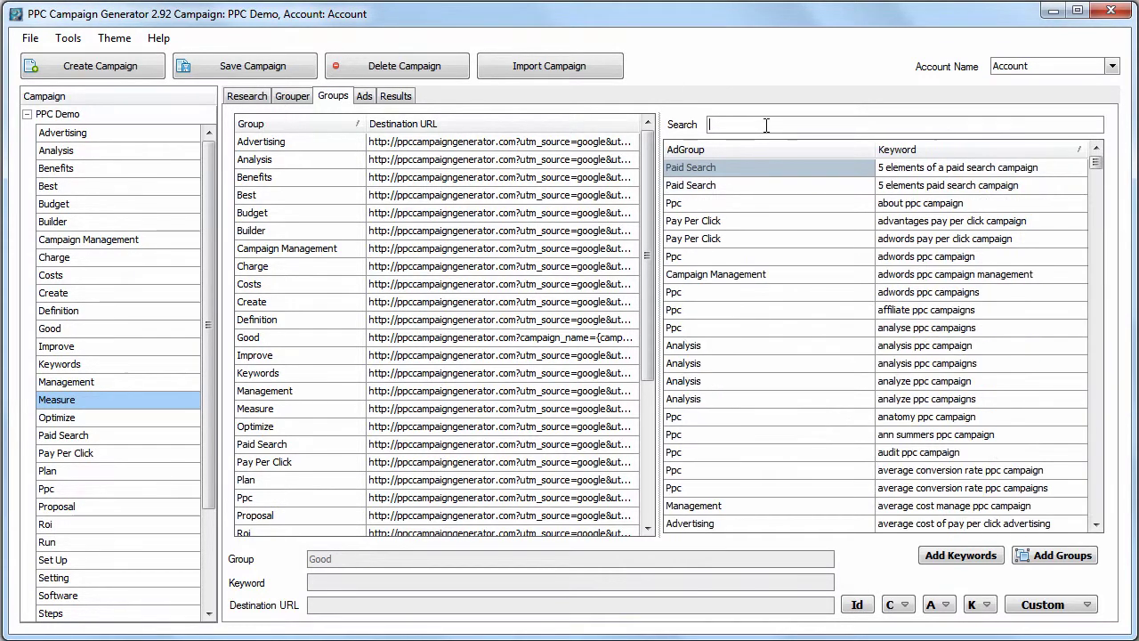